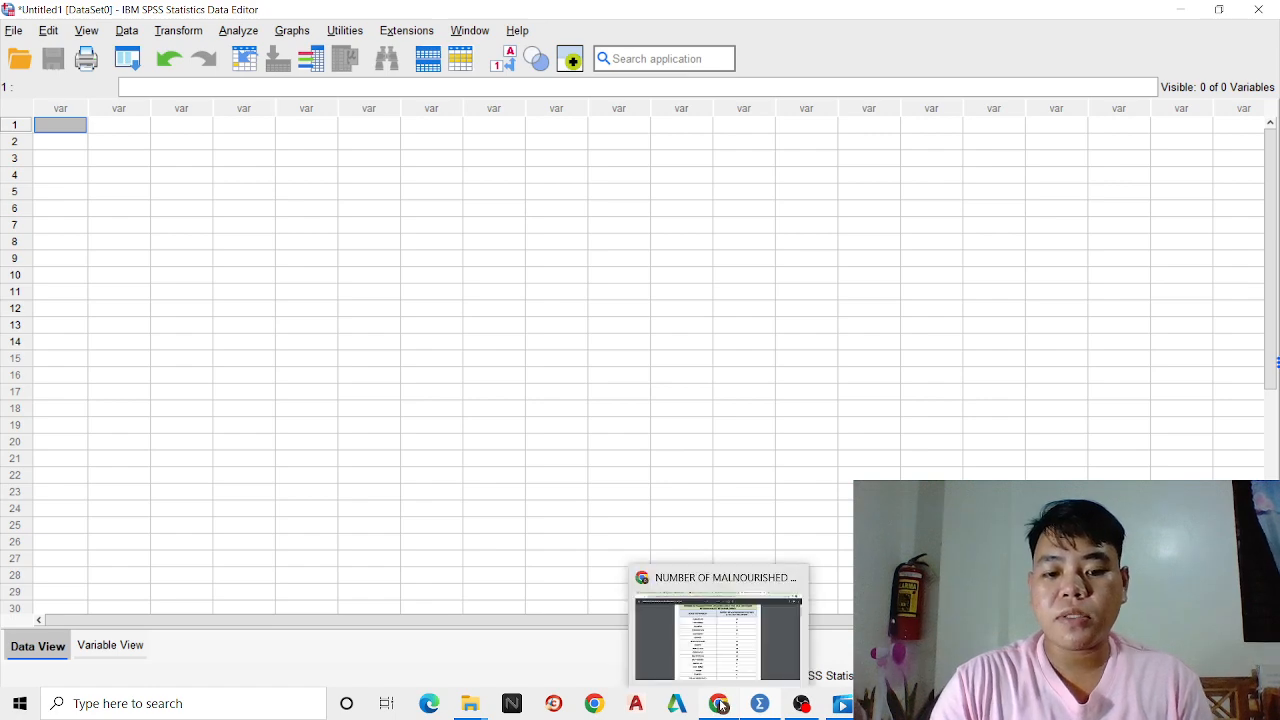
Switch to the malnourished children PDF in Chrome and review the barangay table, raw and organized data, and the mean, median and mode computations
{"action": "left_click", "coordinate": [722, 706]}
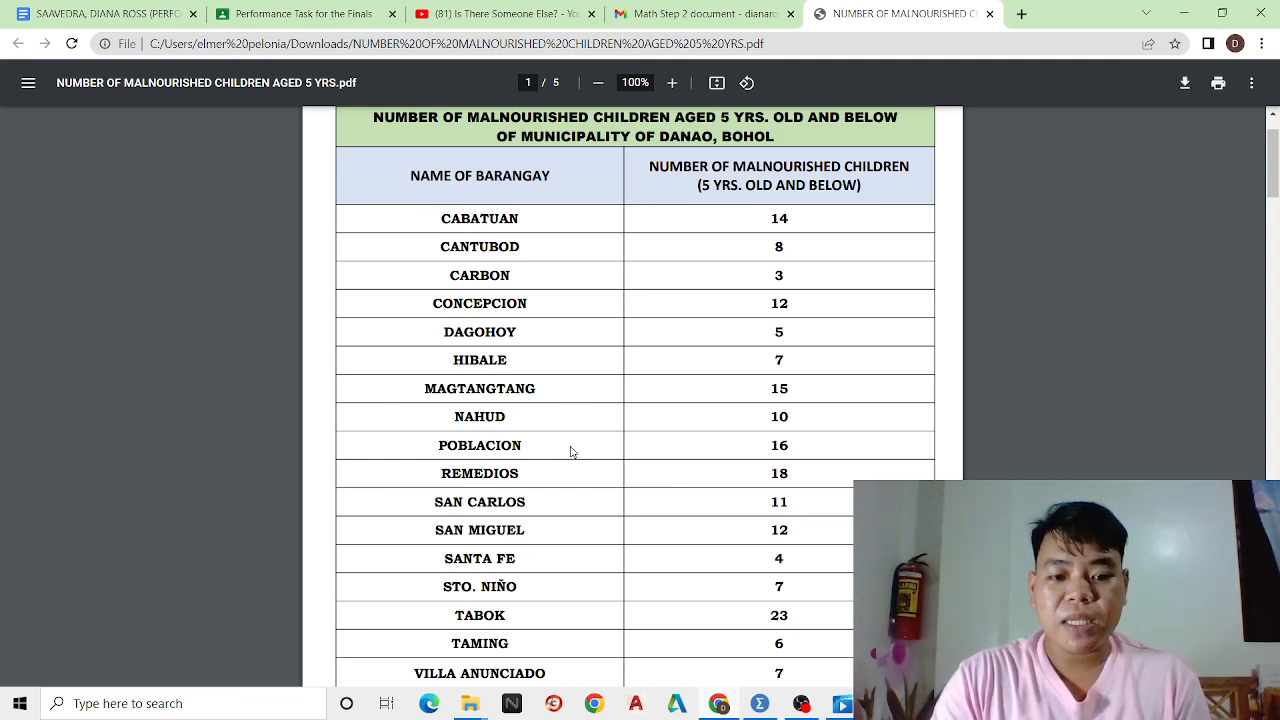
{"action": "scroll", "coordinate": [571, 452], "scroll_direction": "down", "scroll_amount": 1}
{"action": "scroll", "coordinate": [566, 420], "scroll_direction": "up", "scroll_amount": 1}
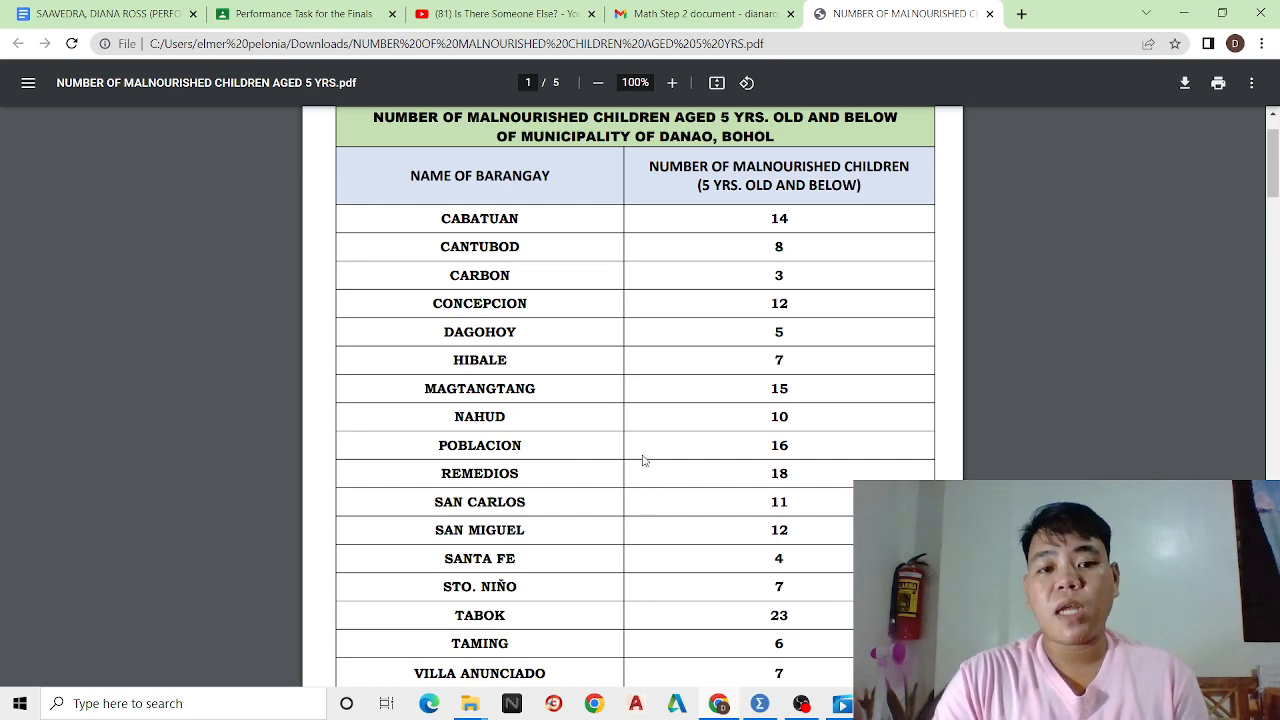
{"action": "scroll", "coordinate": [644, 450], "scroll_direction": "down", "scroll_amount": 3}
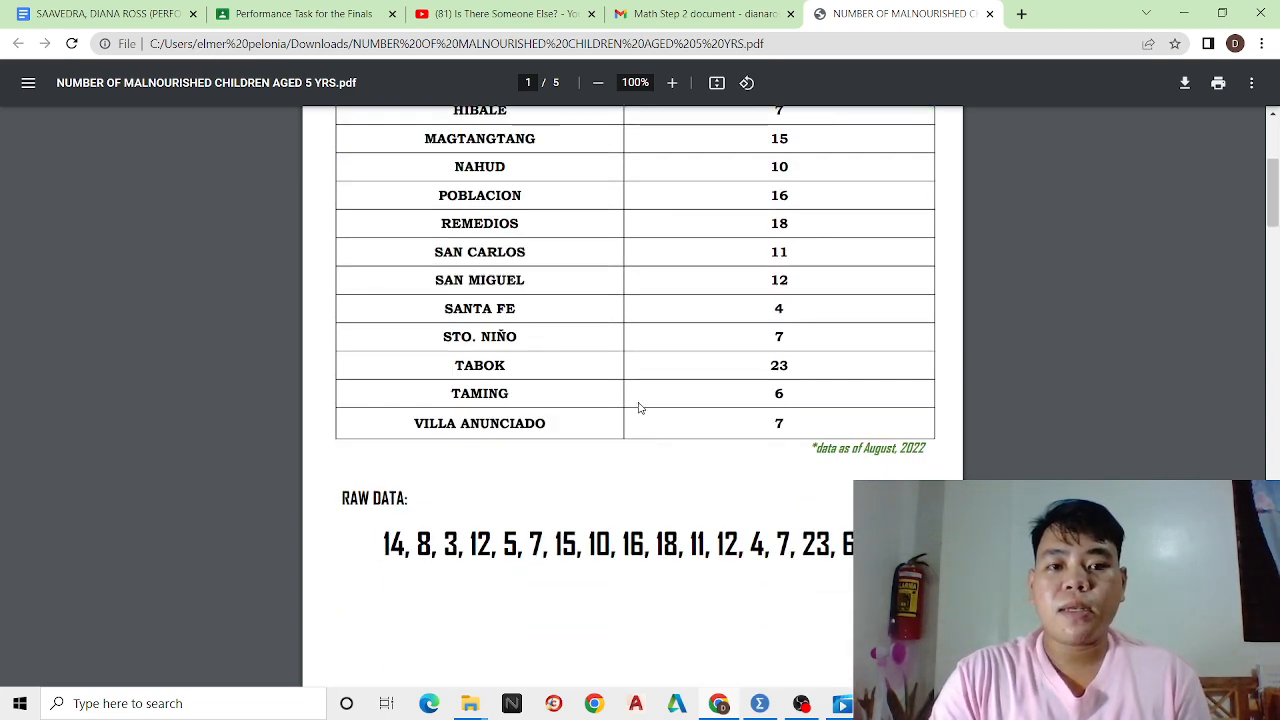
{"action": "scroll", "coordinate": [640, 407], "scroll_direction": "down", "scroll_amount": 3}
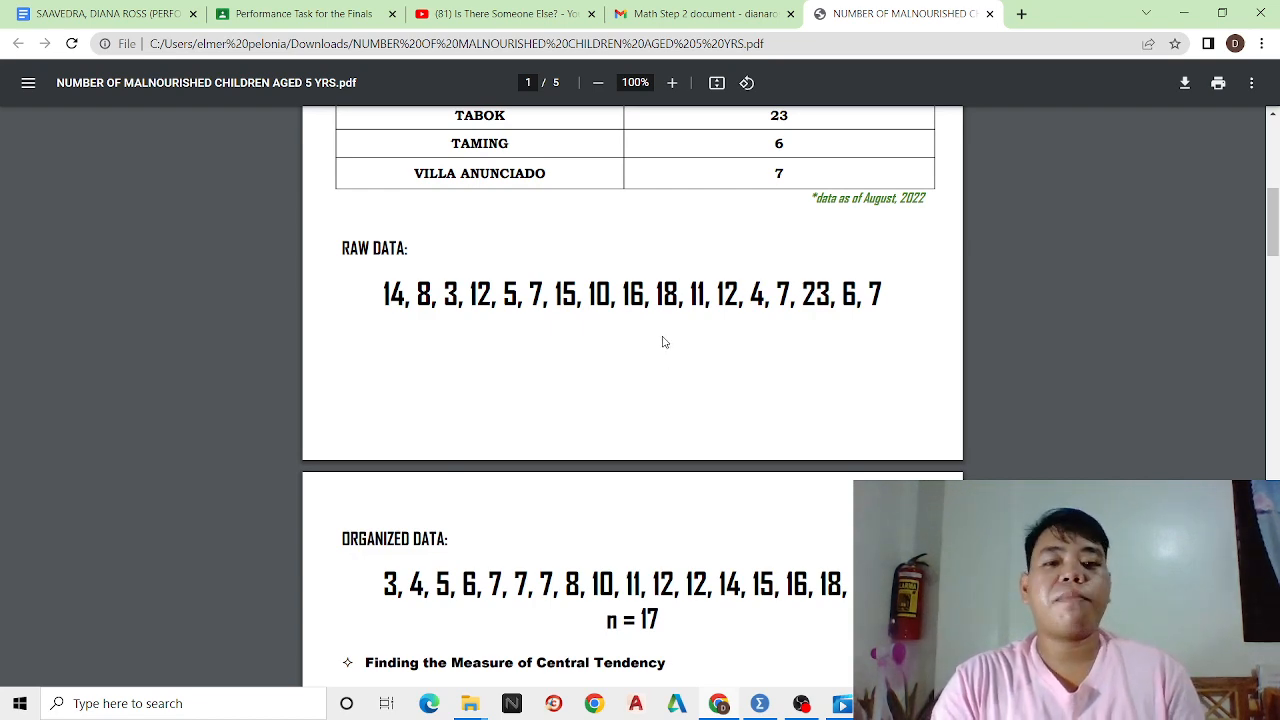
{"action": "scroll", "coordinate": [660, 340], "scroll_direction": "down", "scroll_amount": 5}
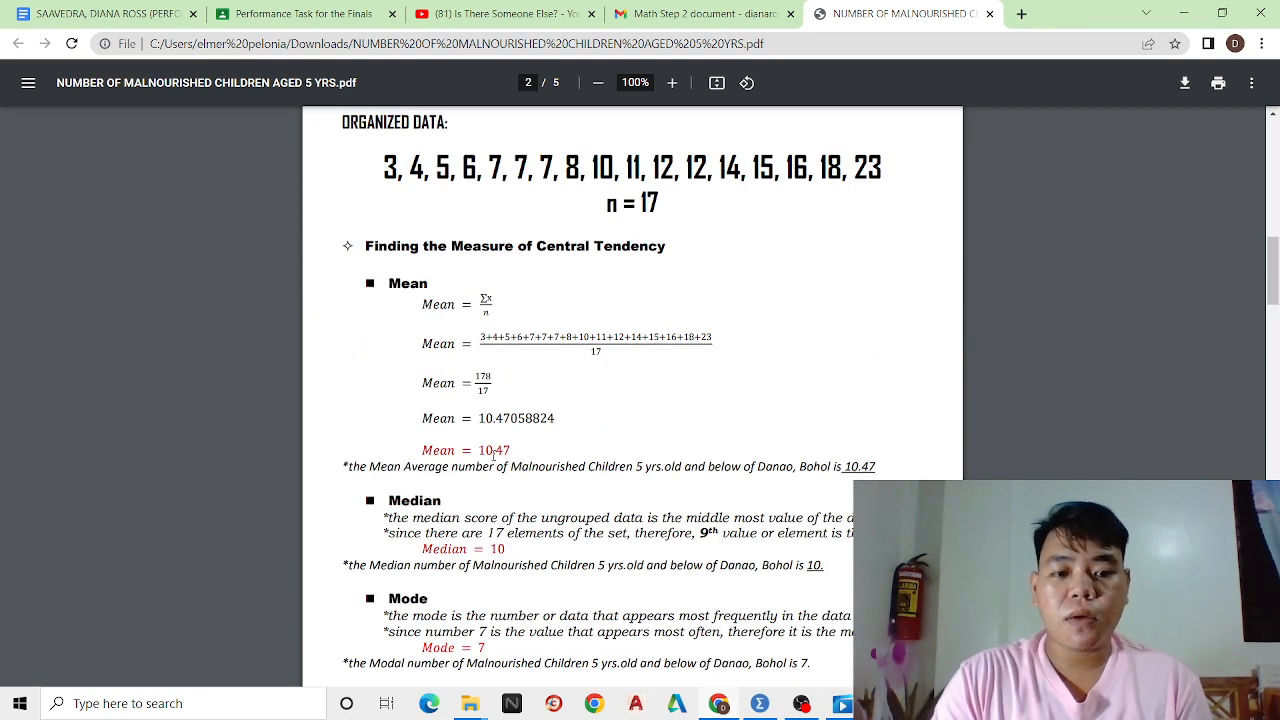
{"action": "scroll", "coordinate": [666, 371], "scroll_direction": "down", "scroll_amount": 2}
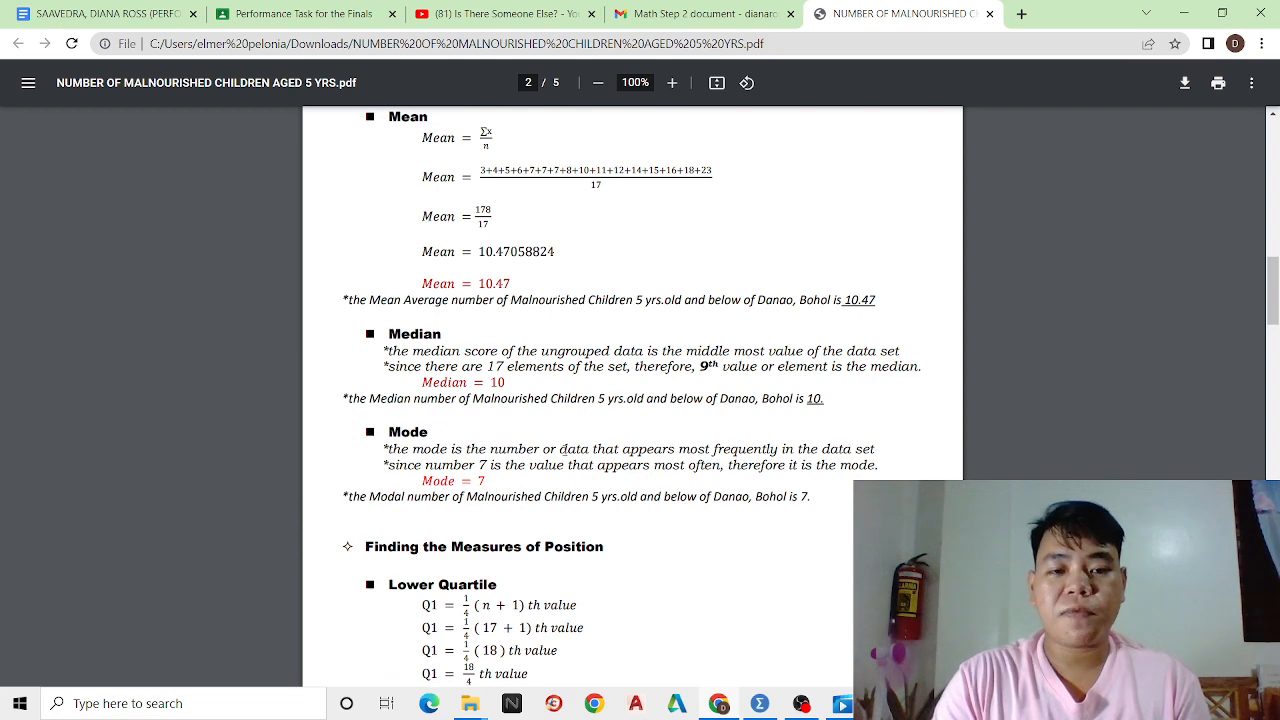
{"action": "scroll", "coordinate": [606, 425], "scroll_direction": "down", "scroll_amount": 2}
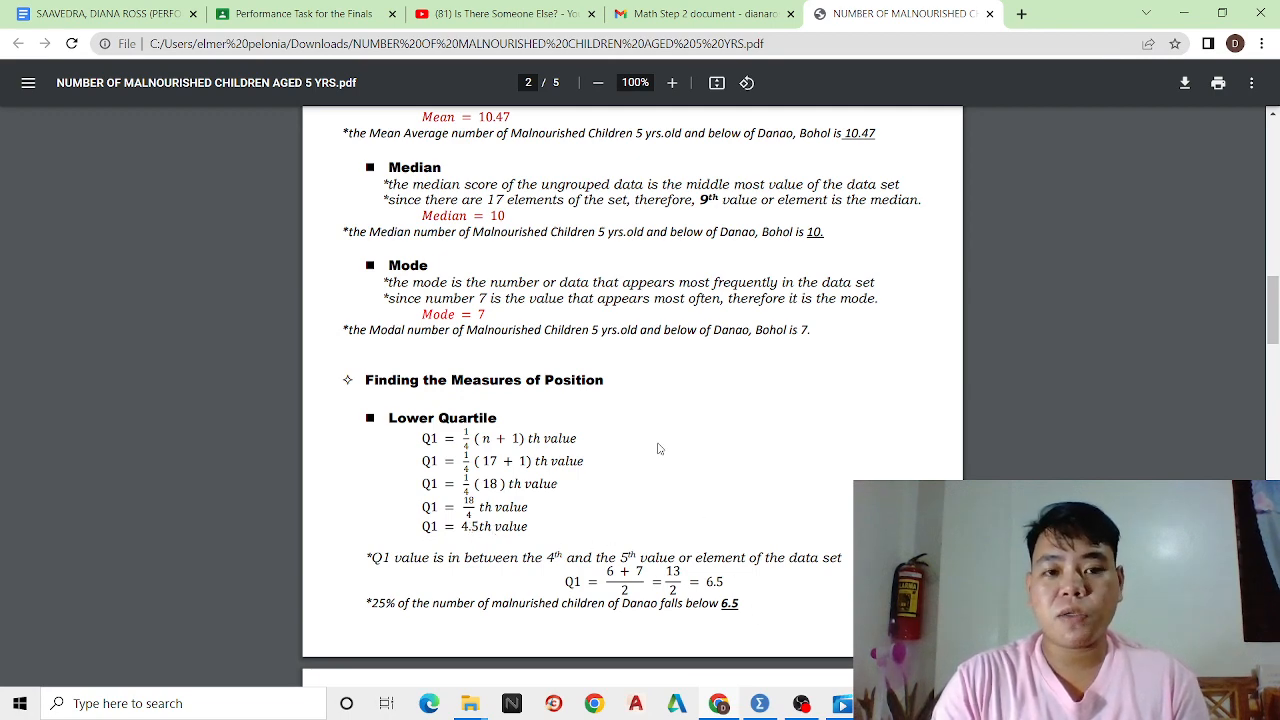
Review the PDF's quartile, percentile, range, variance and standard deviation computations
{"action": "scroll", "coordinate": [648, 420], "scroll_direction": "down", "scroll_amount": 3}
{"action": "scroll", "coordinate": [650, 418], "scroll_direction": "down", "scroll_amount": 2}
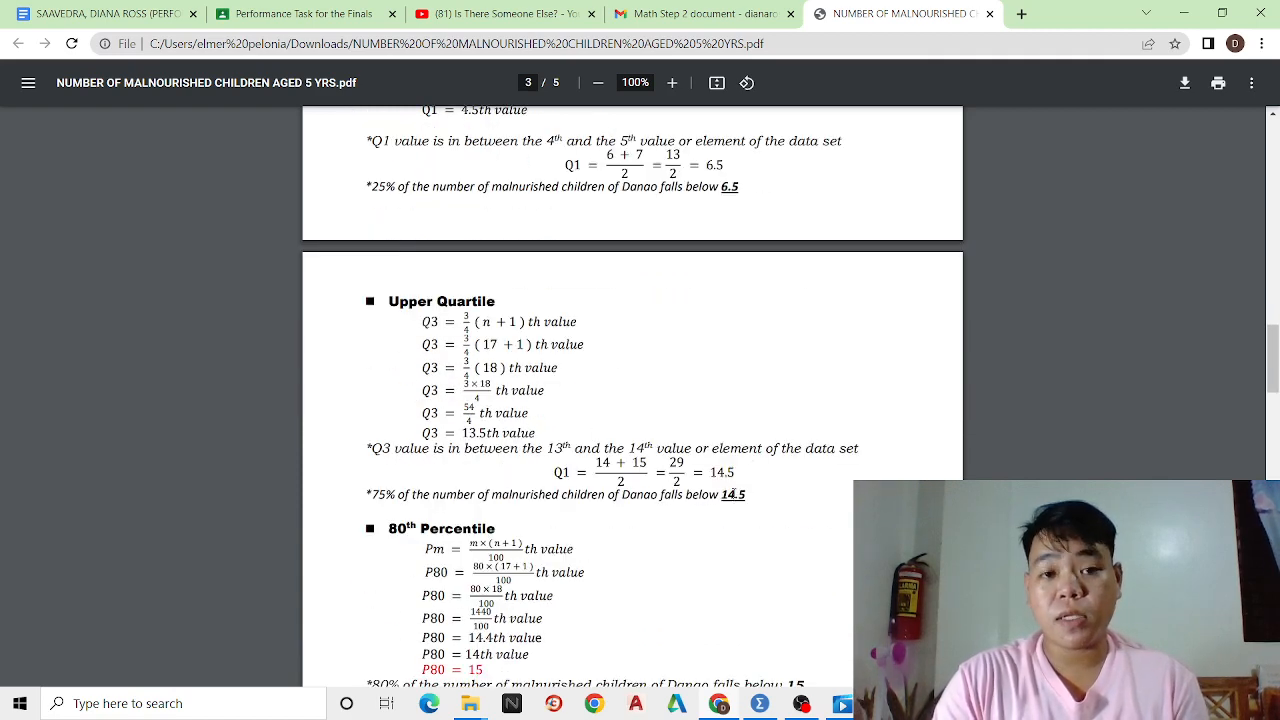
{"action": "scroll", "coordinate": [683, 423], "scroll_direction": "down", "scroll_amount": 3}
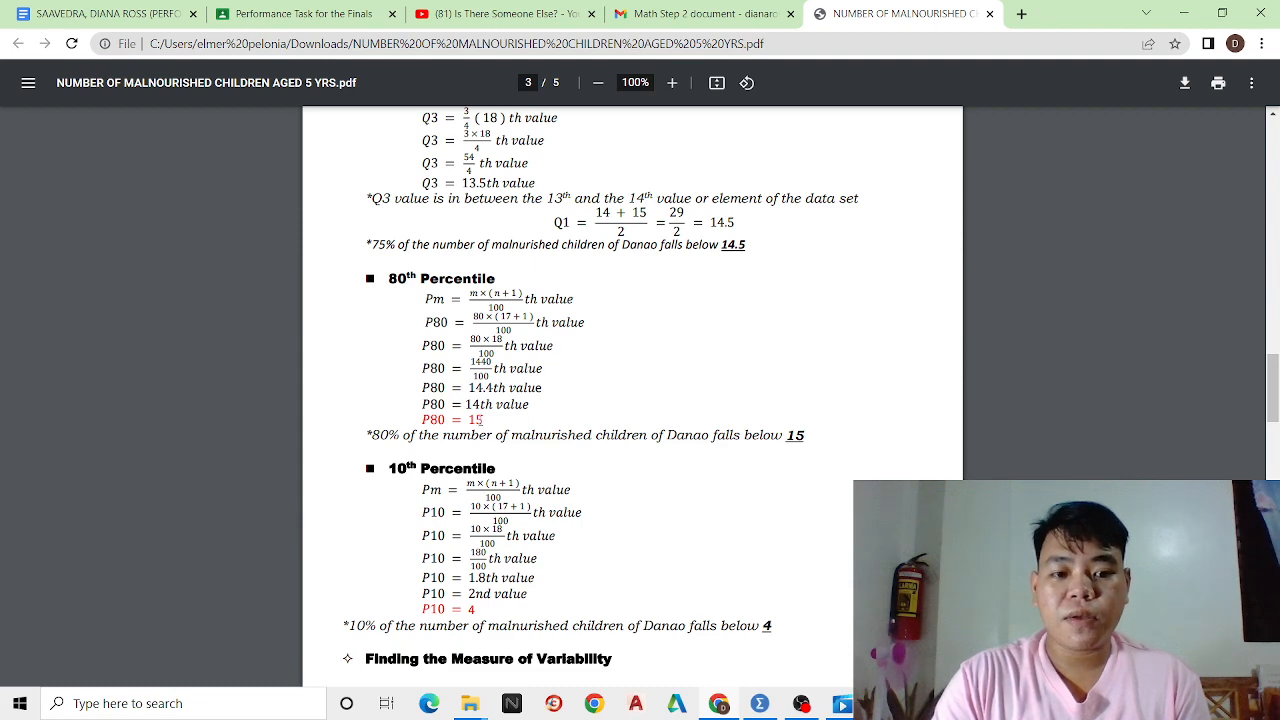
{"action": "scroll", "coordinate": [553, 429], "scroll_direction": "down", "scroll_amount": 1}
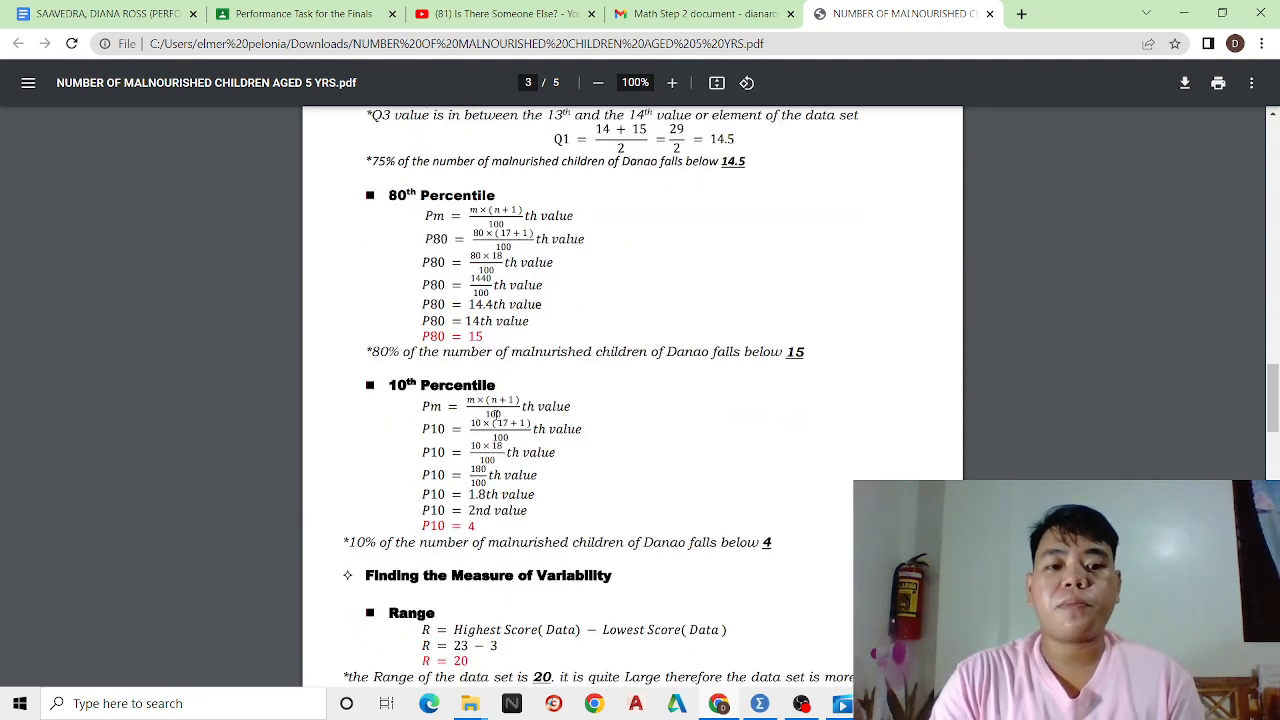
{"action": "scroll", "coordinate": [624, 490], "scroll_direction": "down", "scroll_amount": 3}
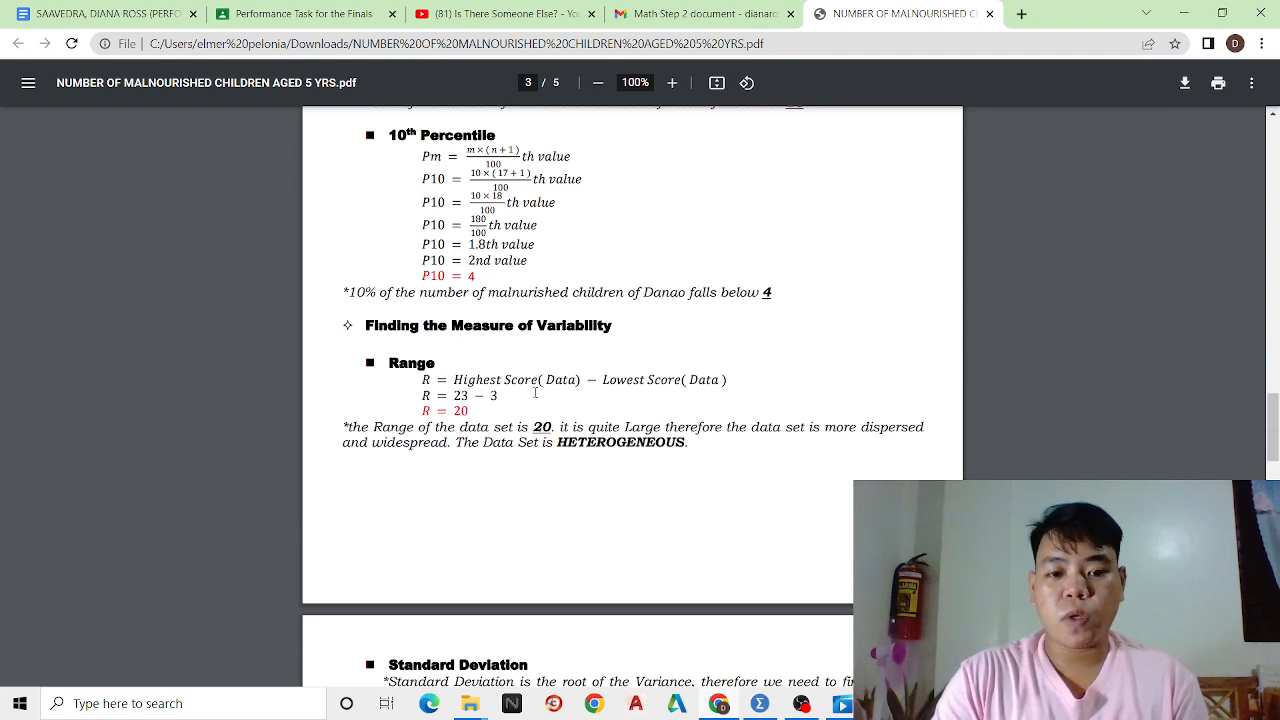
{"action": "scroll", "coordinate": [535, 393], "scroll_direction": "down", "scroll_amount": 7}
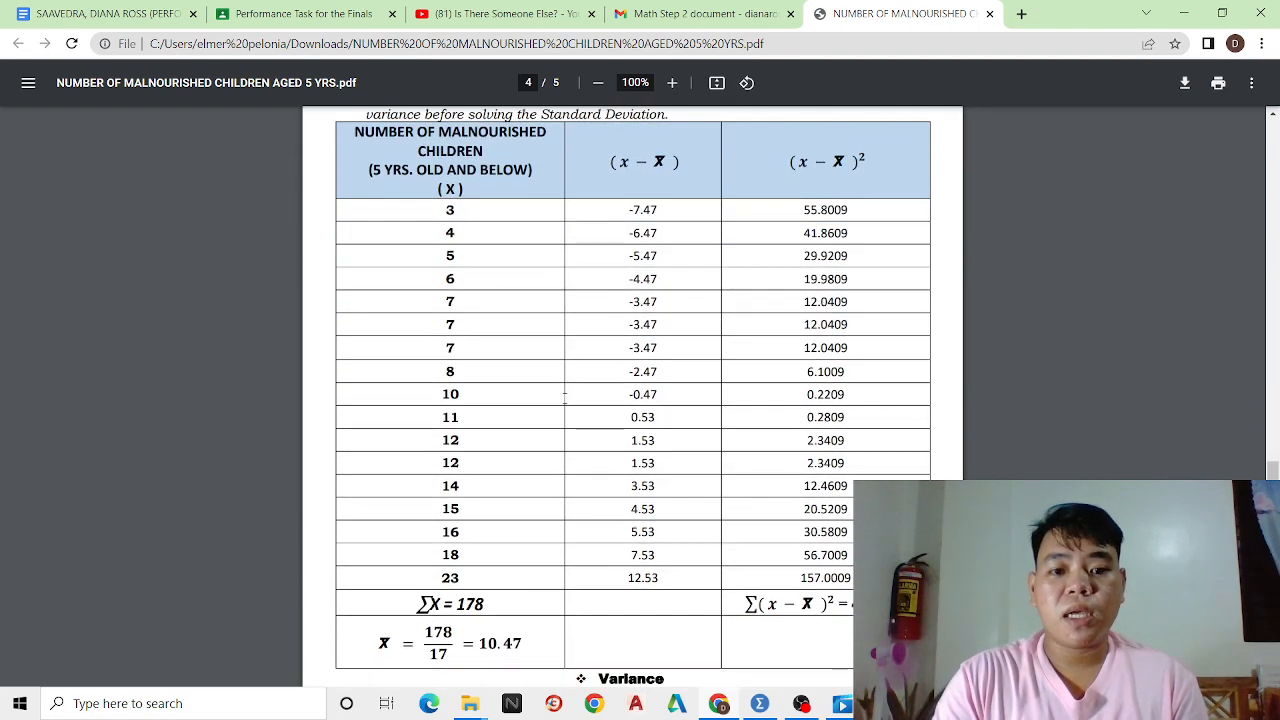
{"action": "scroll", "coordinate": [565, 396], "scroll_direction": "down", "scroll_amount": 3}
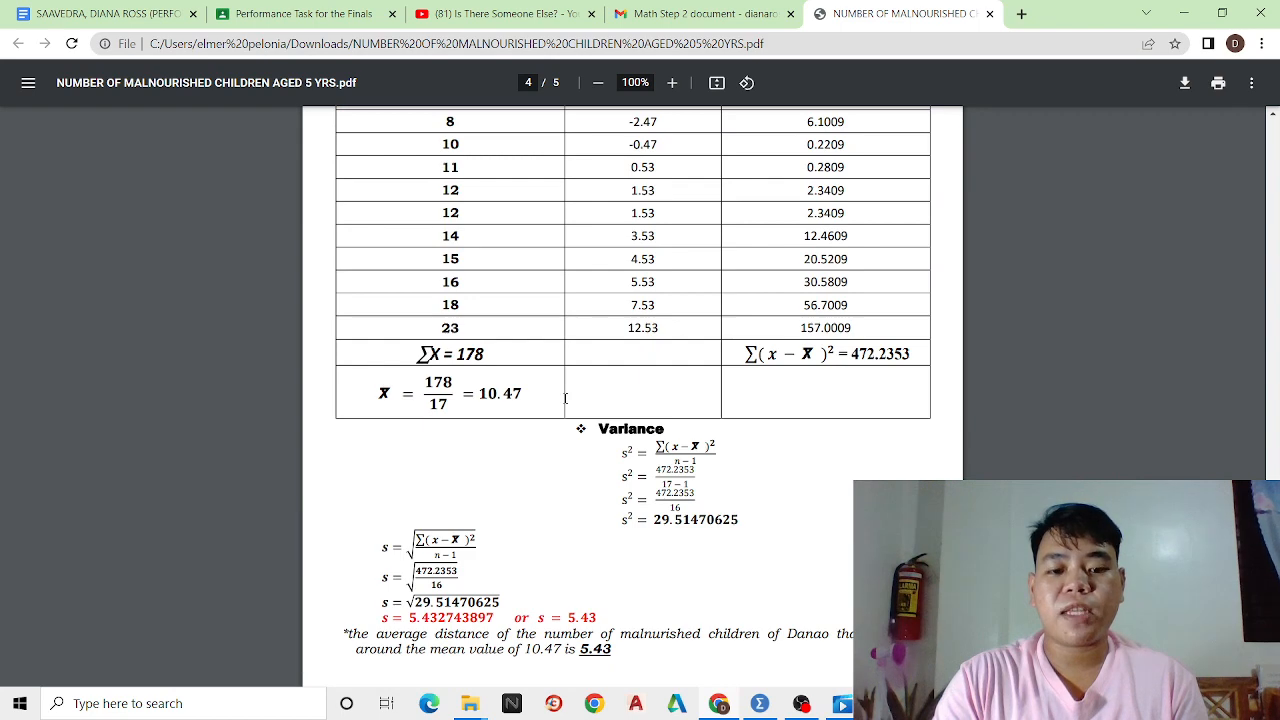
{"action": "scroll", "coordinate": [565, 398], "scroll_direction": "down", "scroll_amount": 2}
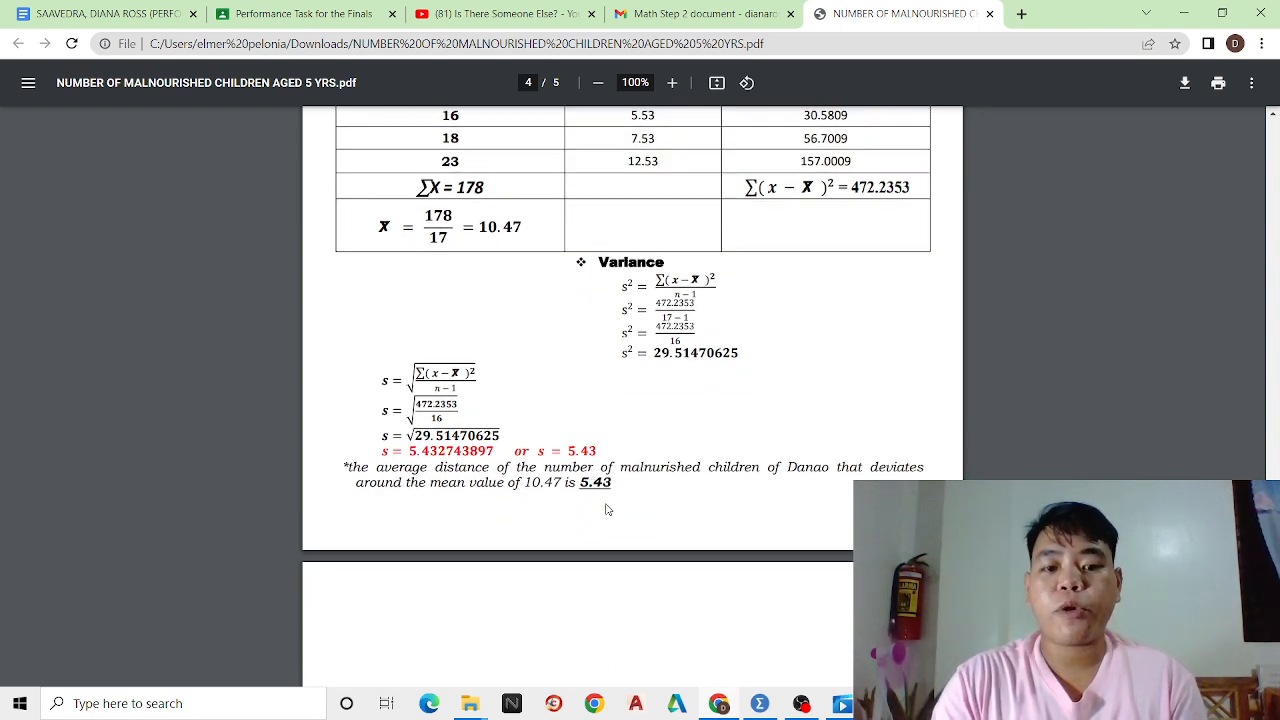
Switch to SPSS Statistics and enter 14 in the first row of the first column
{"action": "left_click", "coordinate": [762, 706]}
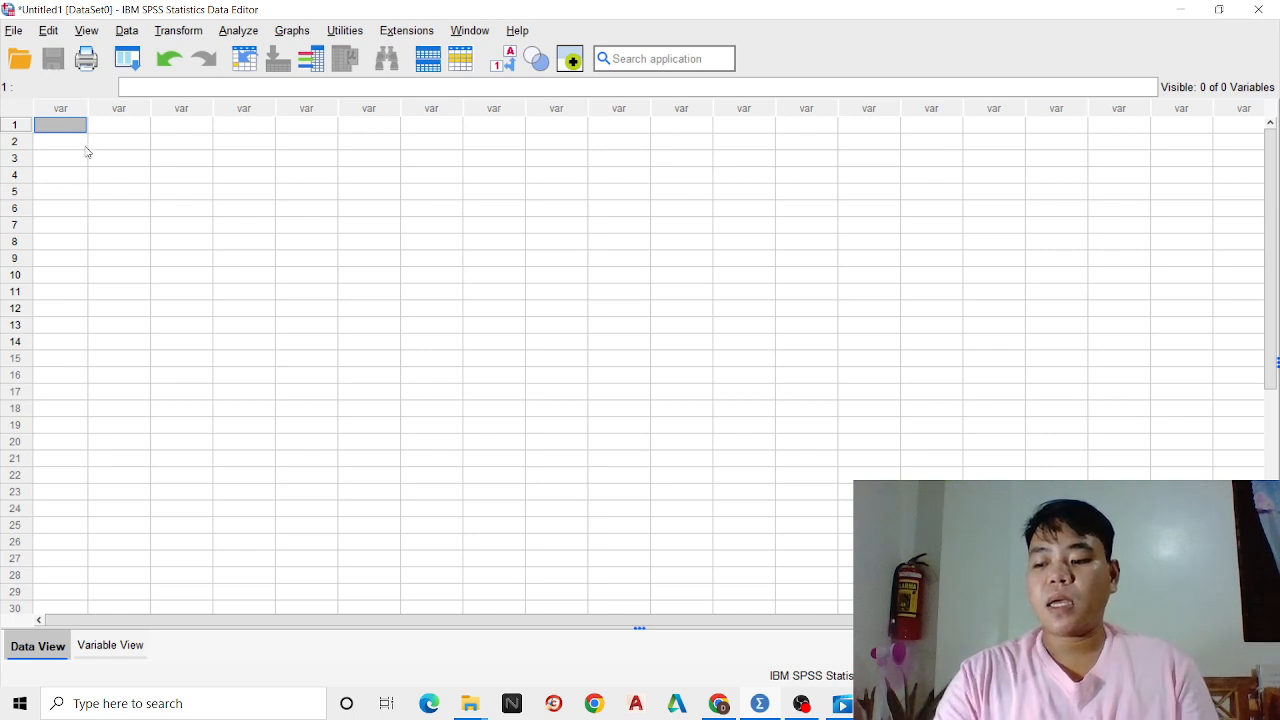
{"action": "type", "text": "14"}
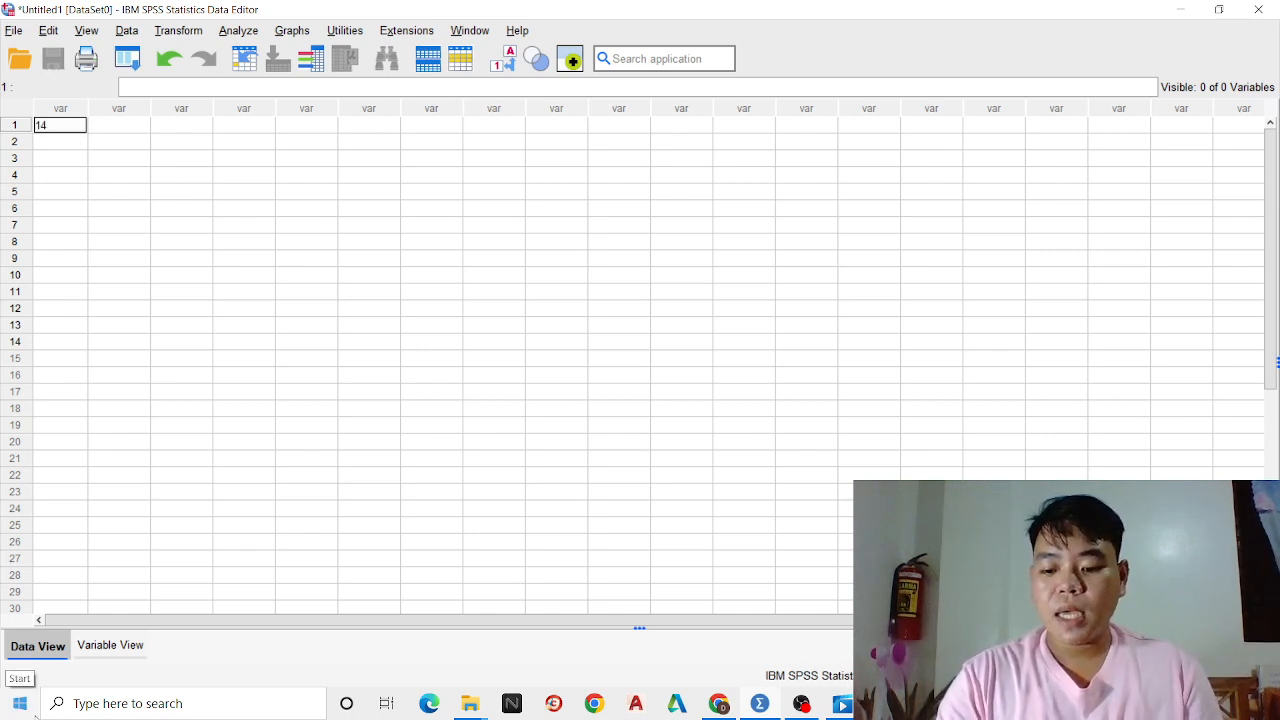
{"action": "key", "text": "Return"}
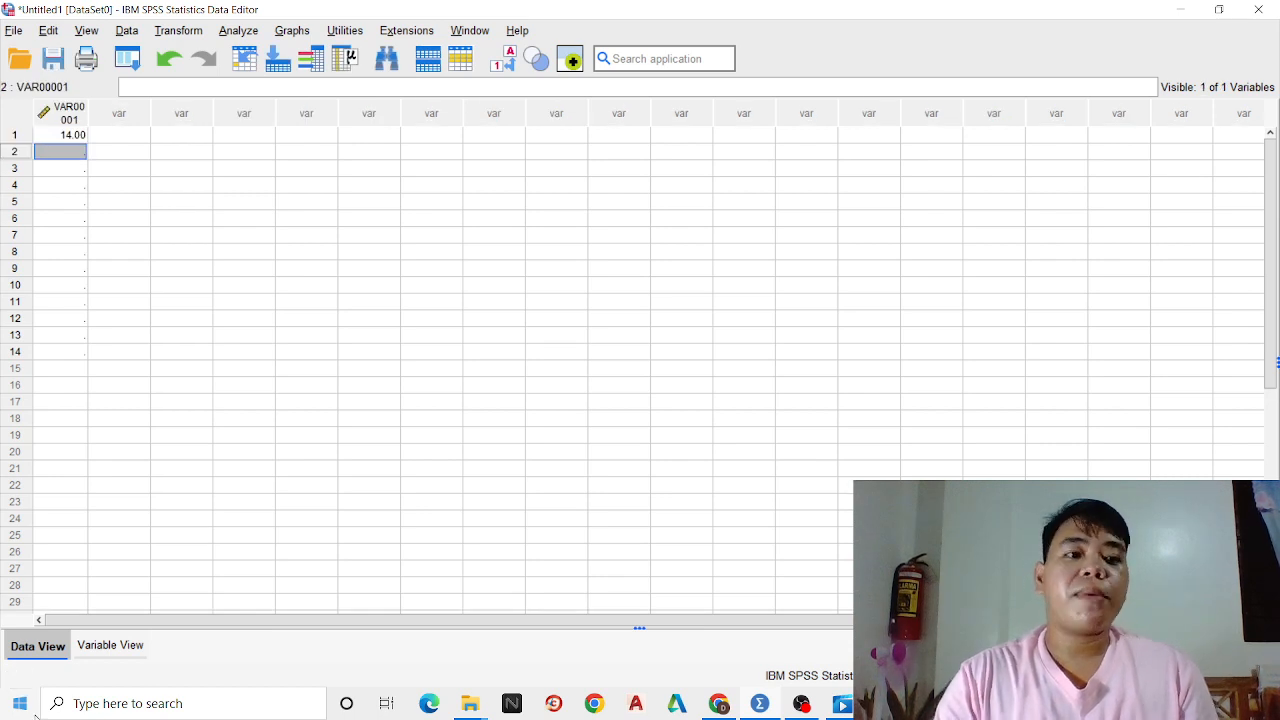
Set the decimals of VAR00001 to 0 and return to the data sheet
{"action": "left_click", "coordinate": [115, 650]}
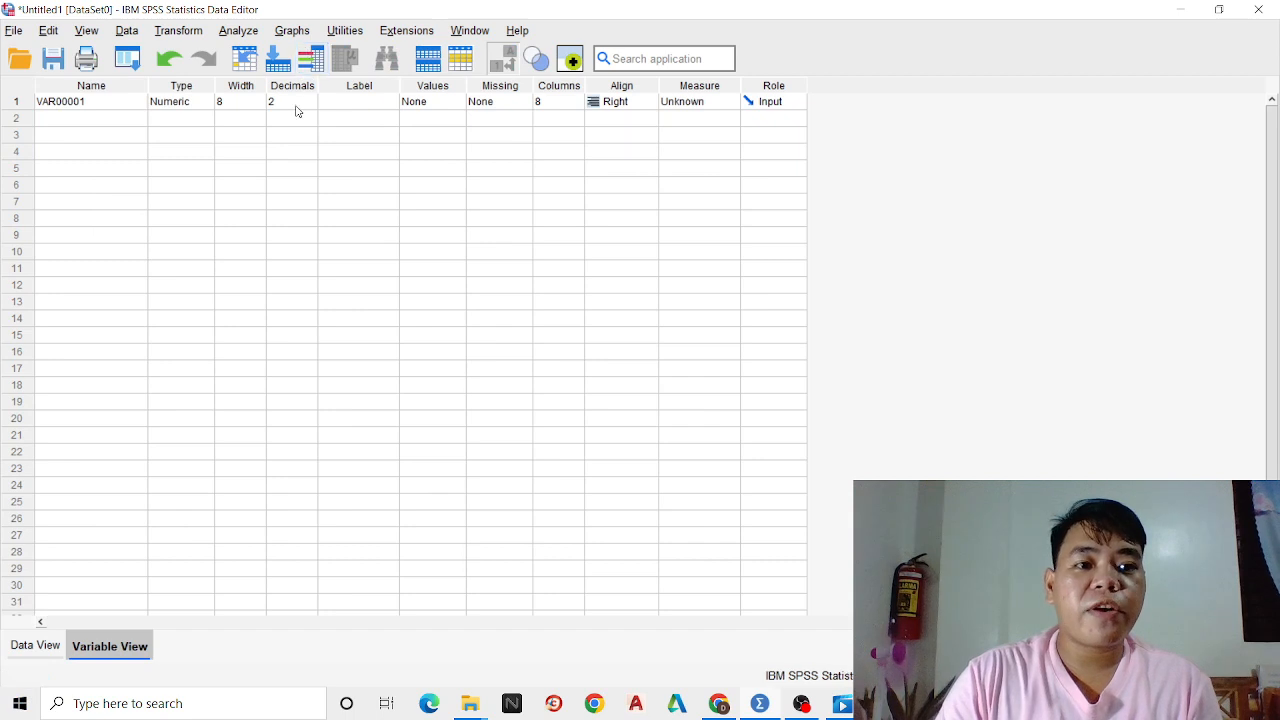
{"action": "left_click", "coordinate": [294, 102]}
{"action": "left_click", "coordinate": [311, 105]}
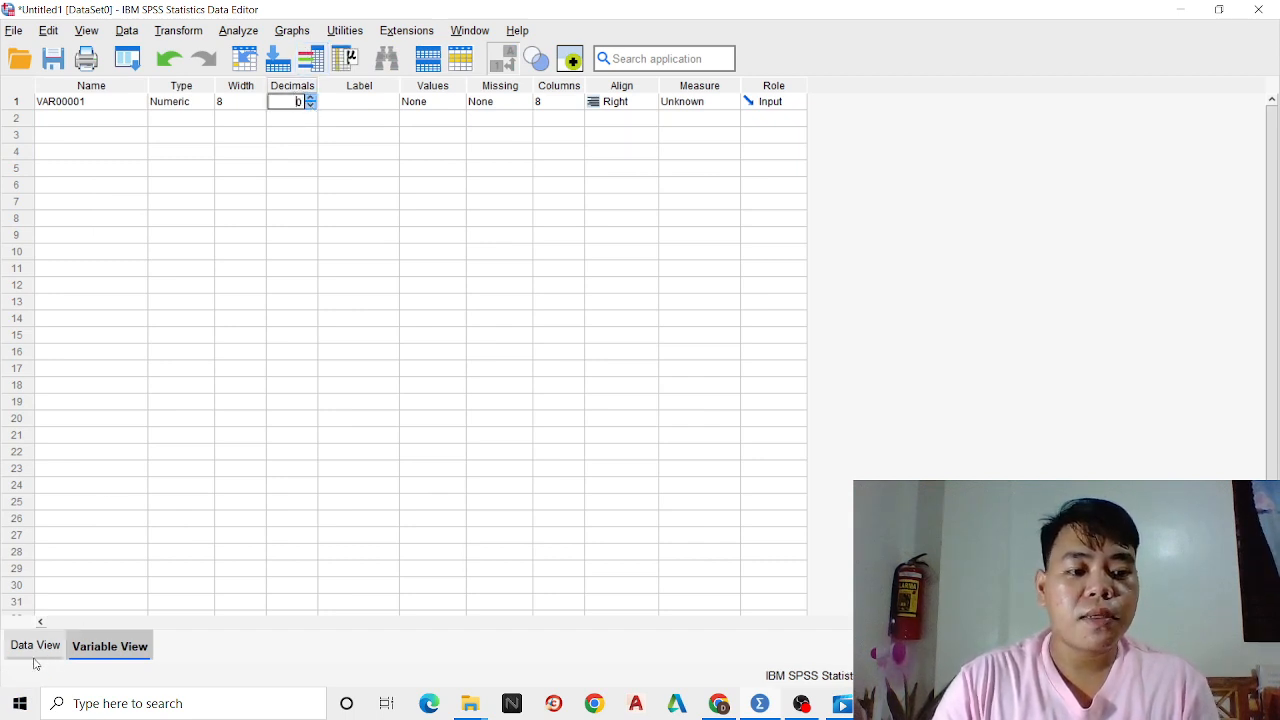
{"action": "left_click", "coordinate": [36, 646]}
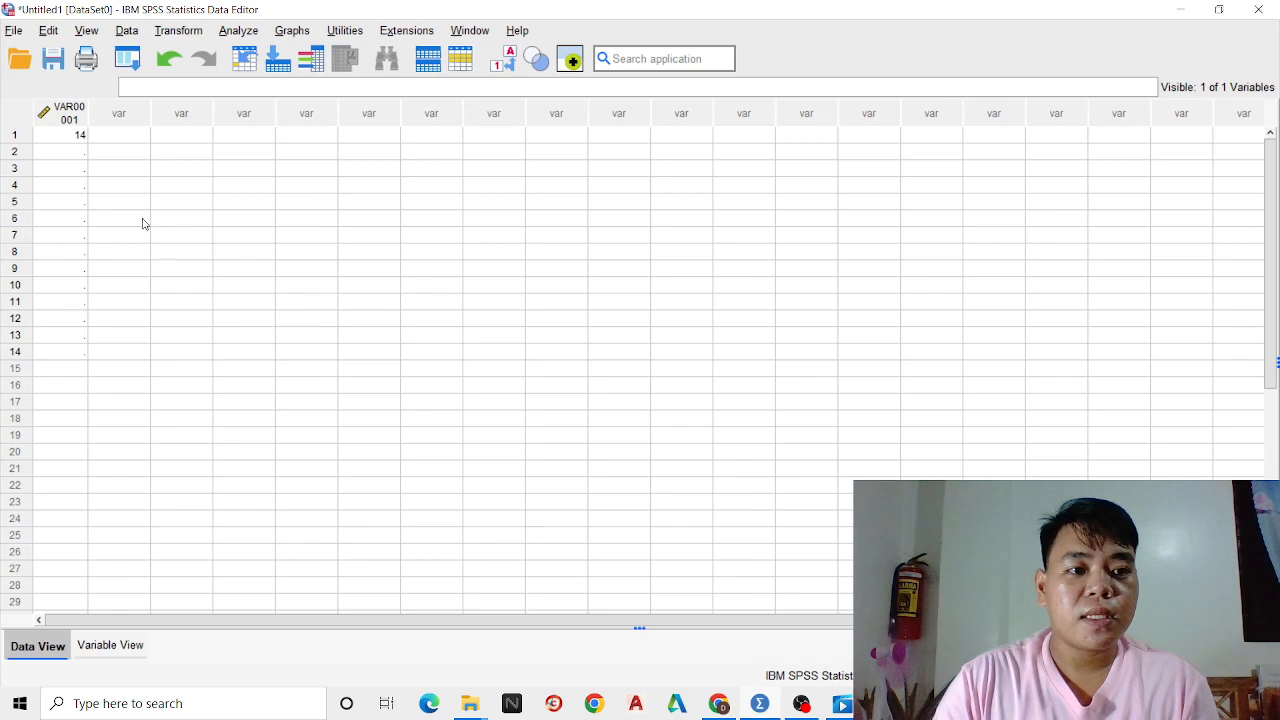
Enter the values 8, 3 and 12 in rows 2 to 4 of VAR00001
{"action": "left_click", "coordinate": [79, 150]}
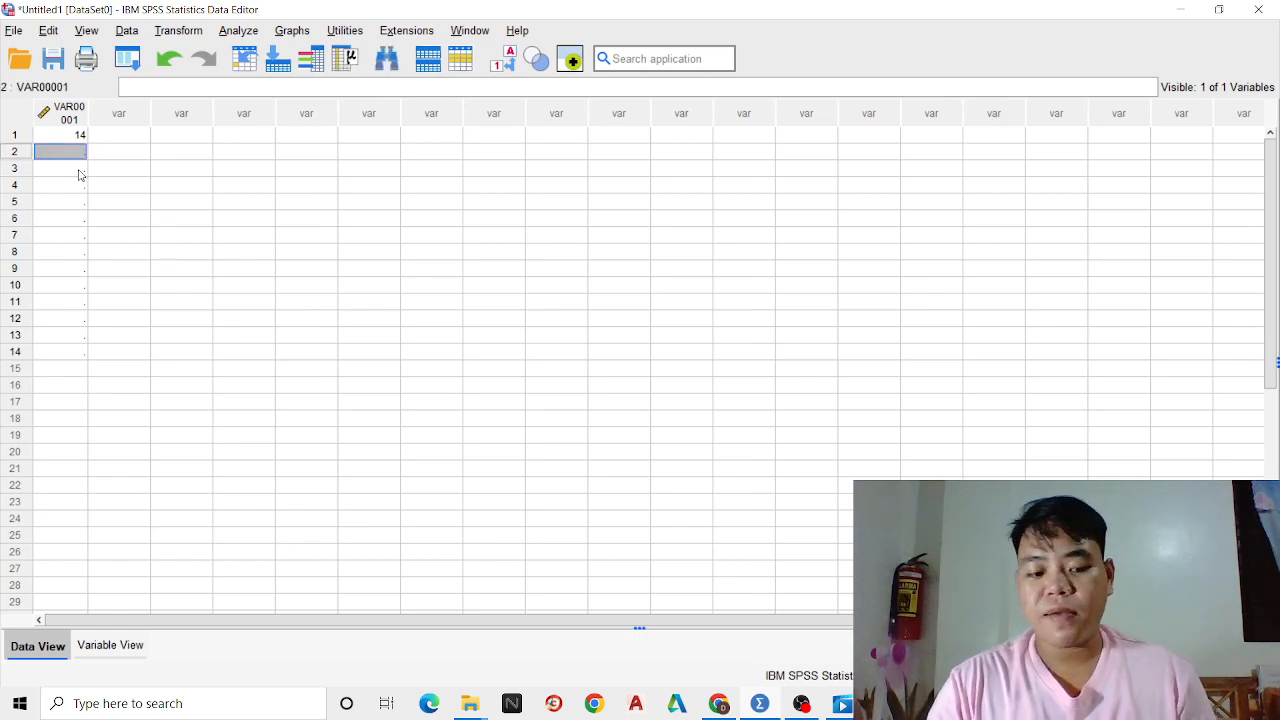
{"action": "type", "text": "8"}
{"action": "left_click", "coordinate": [78, 170]}
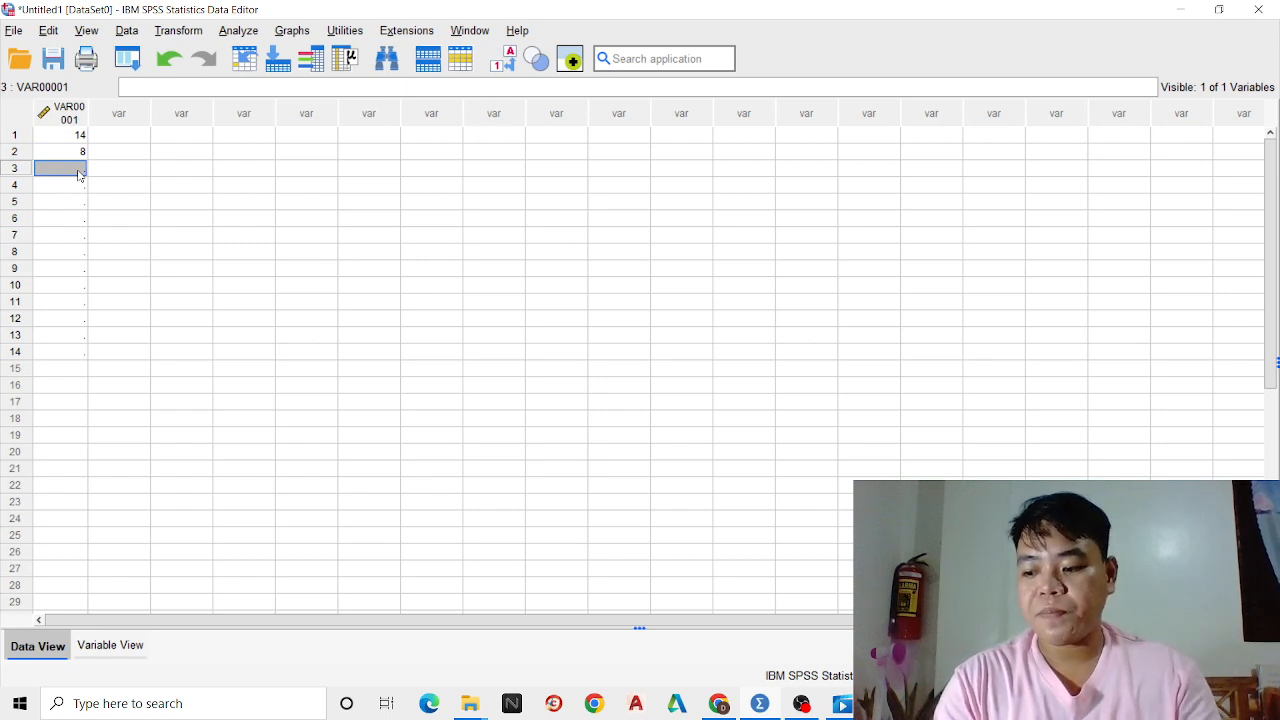
{"action": "type", "text": "3"}
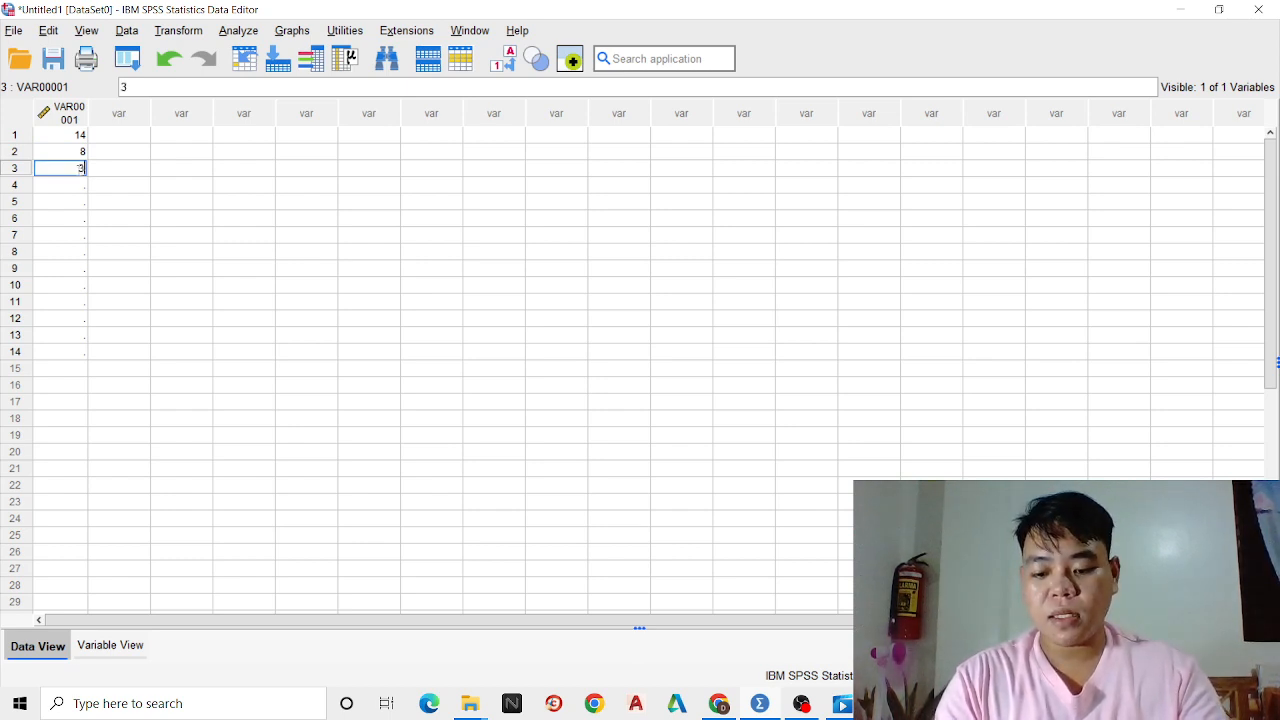
{"action": "left_click", "coordinate": [78, 180]}
{"action": "type", "text": "12"}
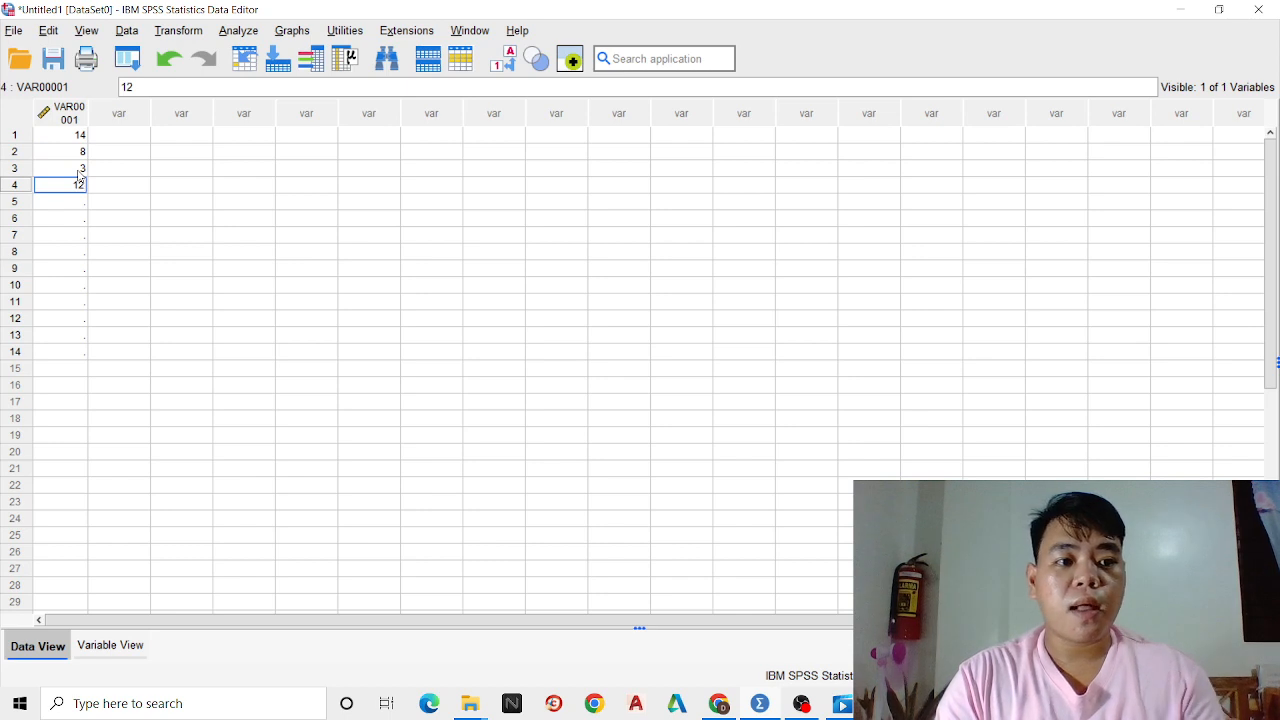
{"action": "key", "text": "Return"}
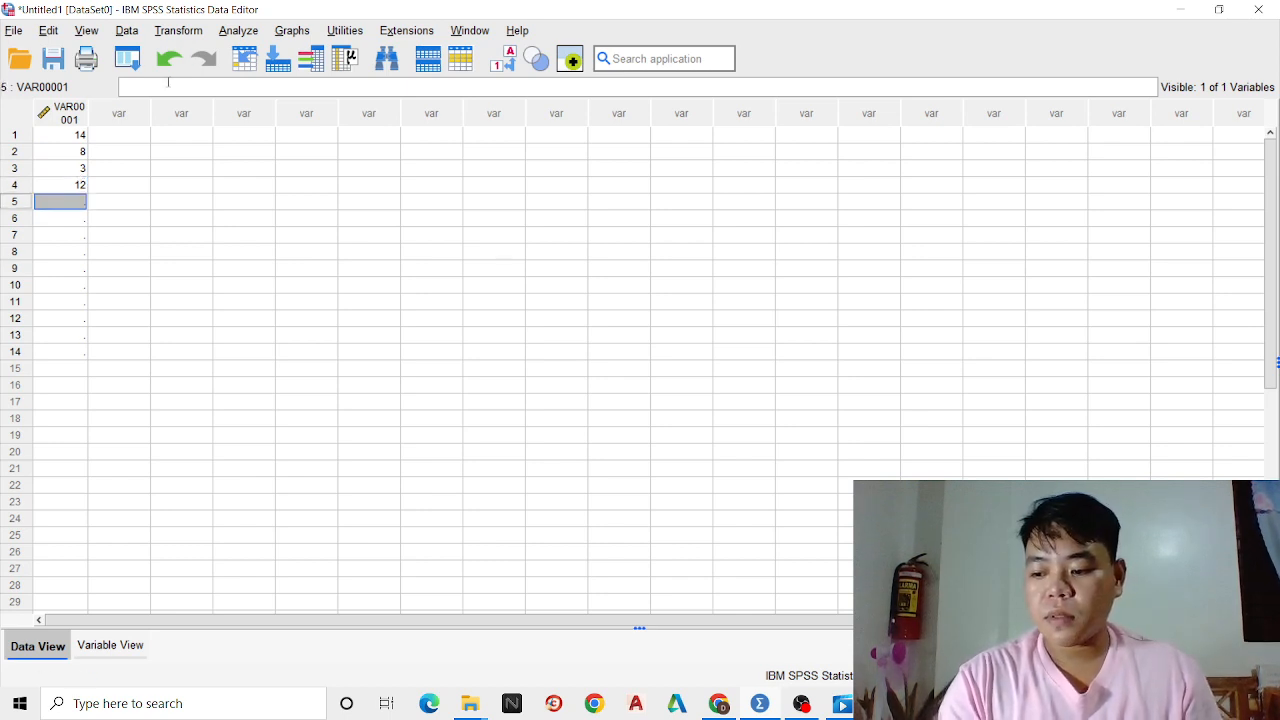
{"action": "key", "text": "Return"}
{"action": "type", "text": "5"}
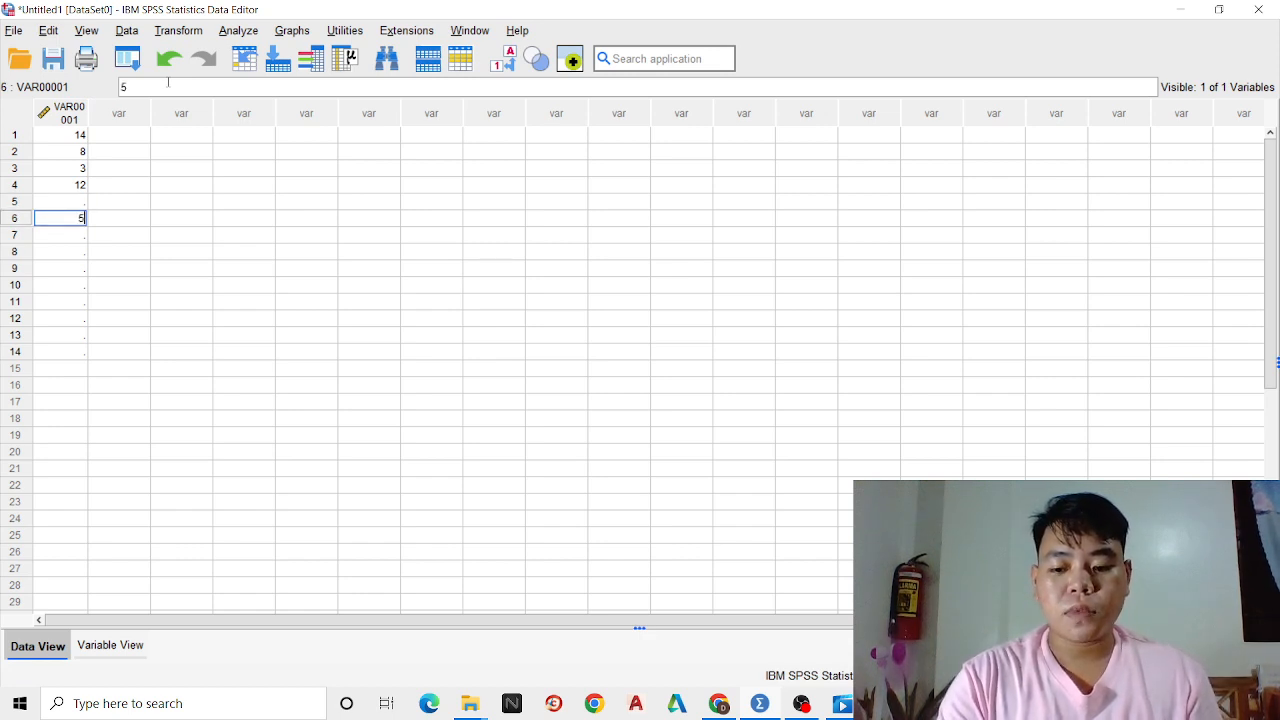
{"action": "key", "text": "Escape"}
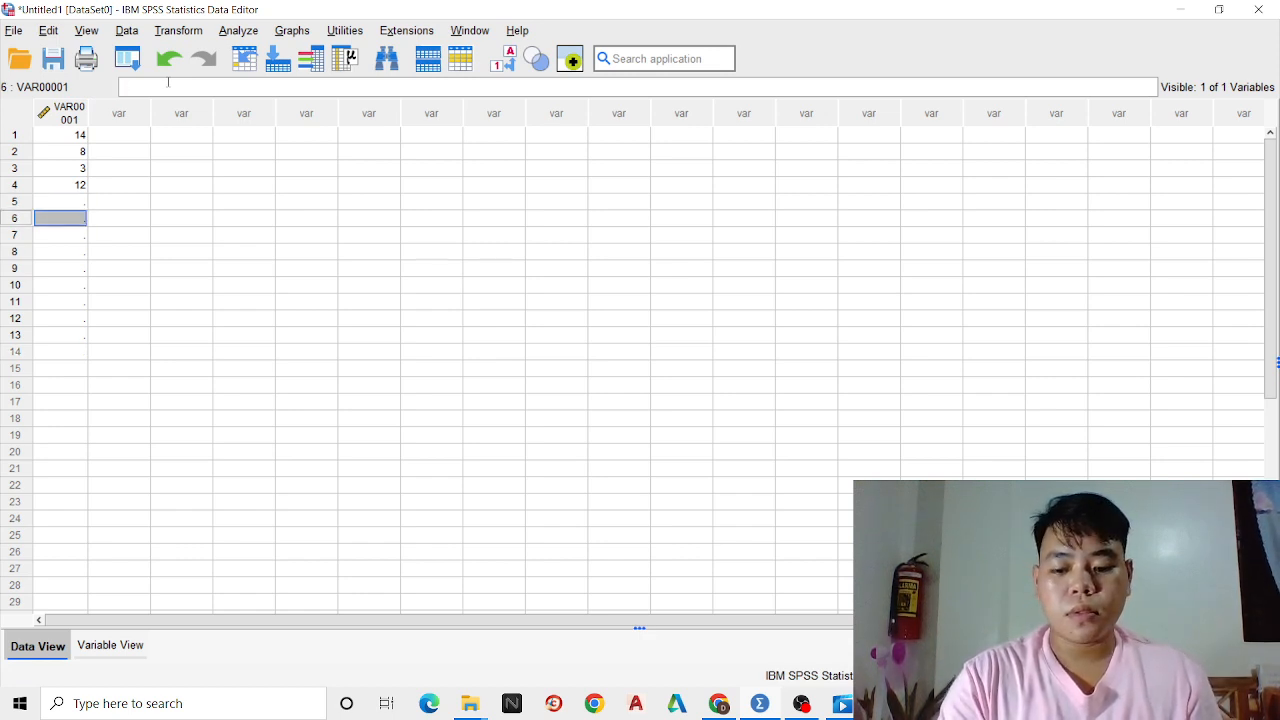
{"action": "key", "text": "Up"}
Enter the values 5, 7 and 15 in rows 5 to 7 of VAR00001
{"action": "type", "text": "5"}
{"action": "key", "text": "Return"}
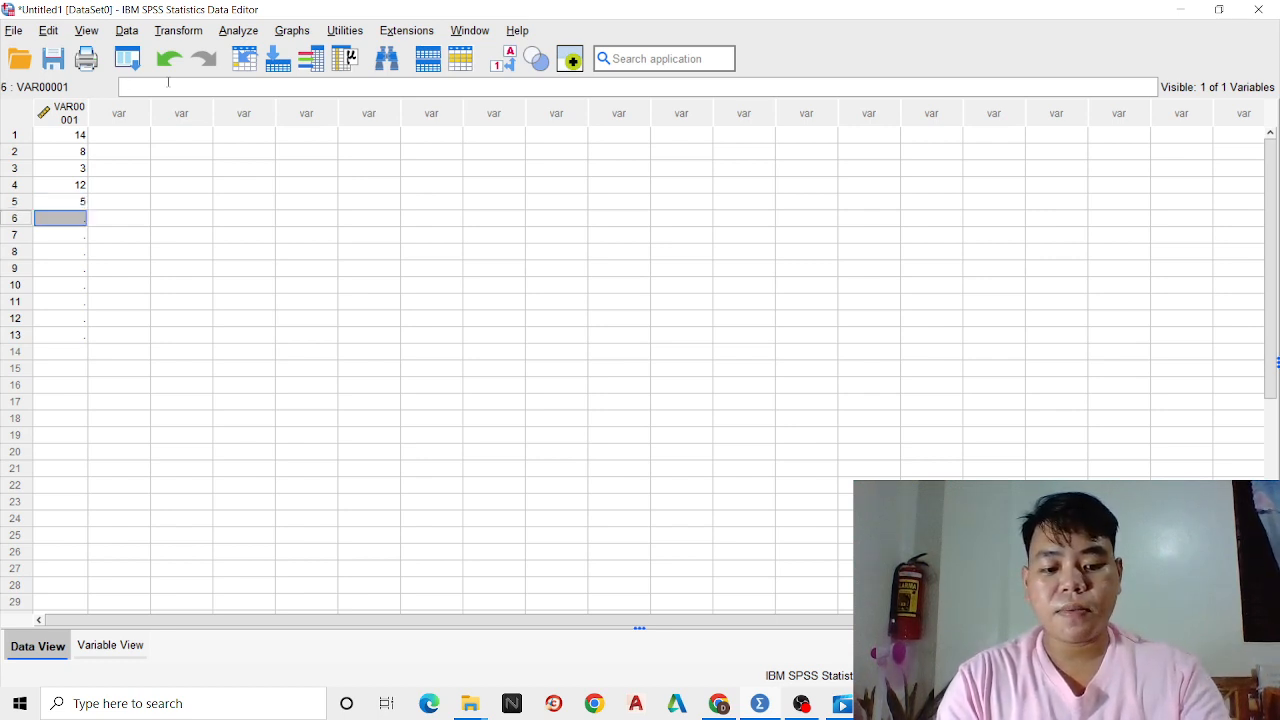
{"action": "type", "text": "7"}
{"action": "key", "text": "Return"}
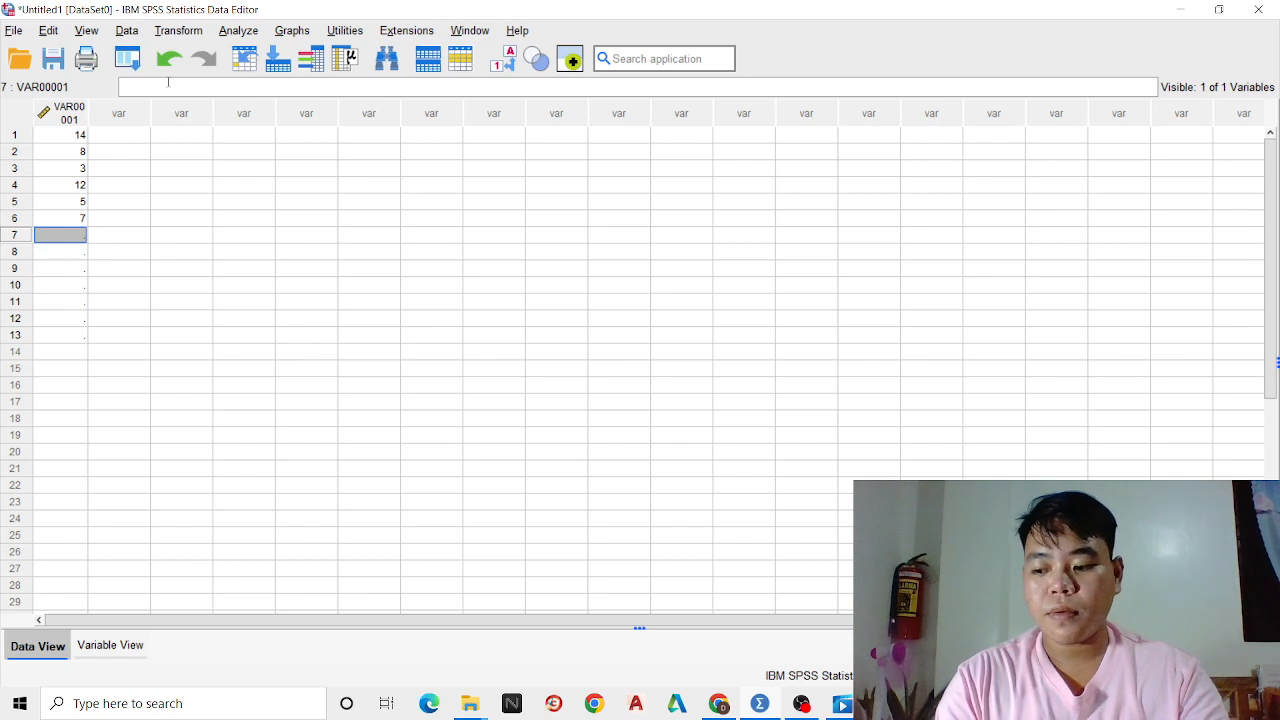
{"action": "type", "text": "15"}
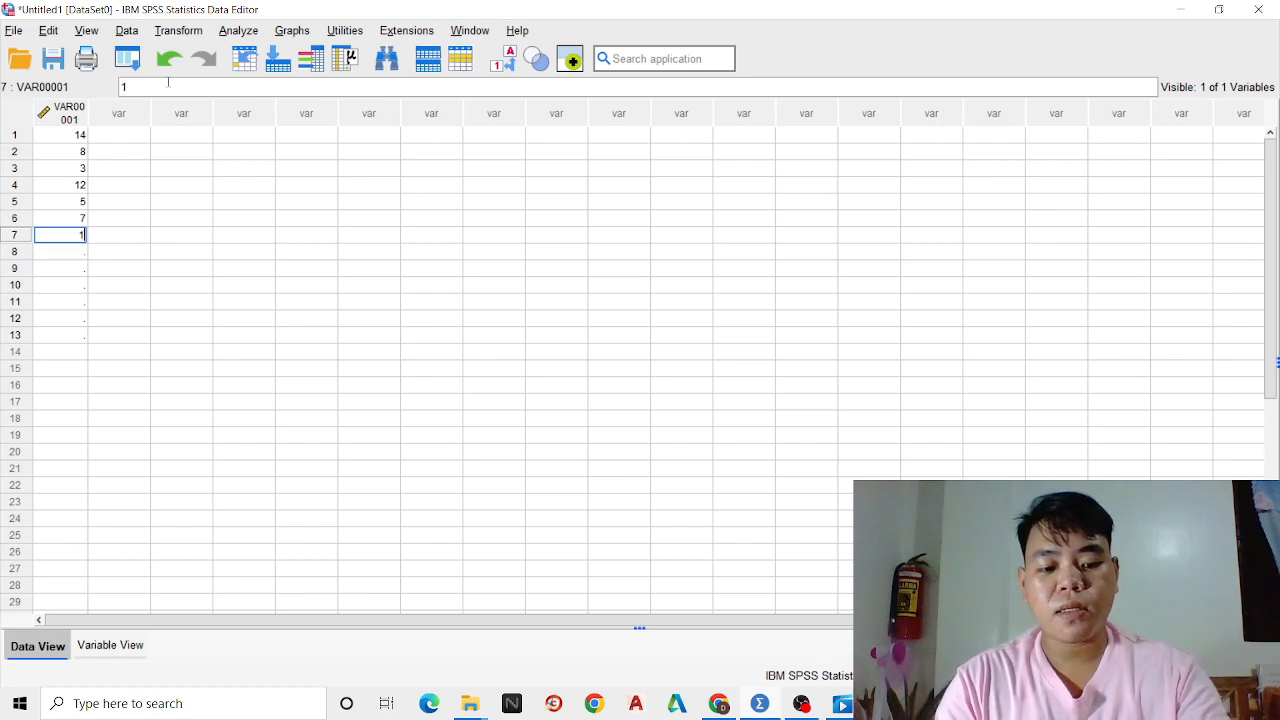
{"action": "key", "text": "Return"}
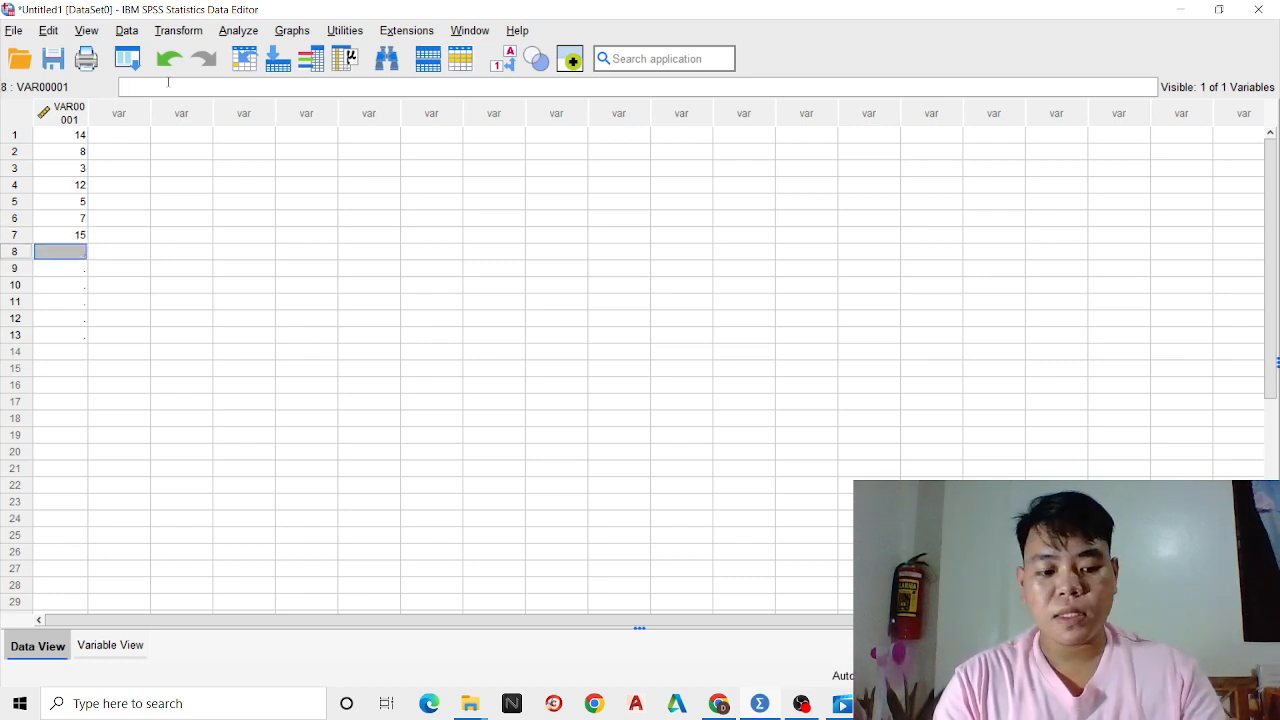
{"action": "type", "text": "10"}
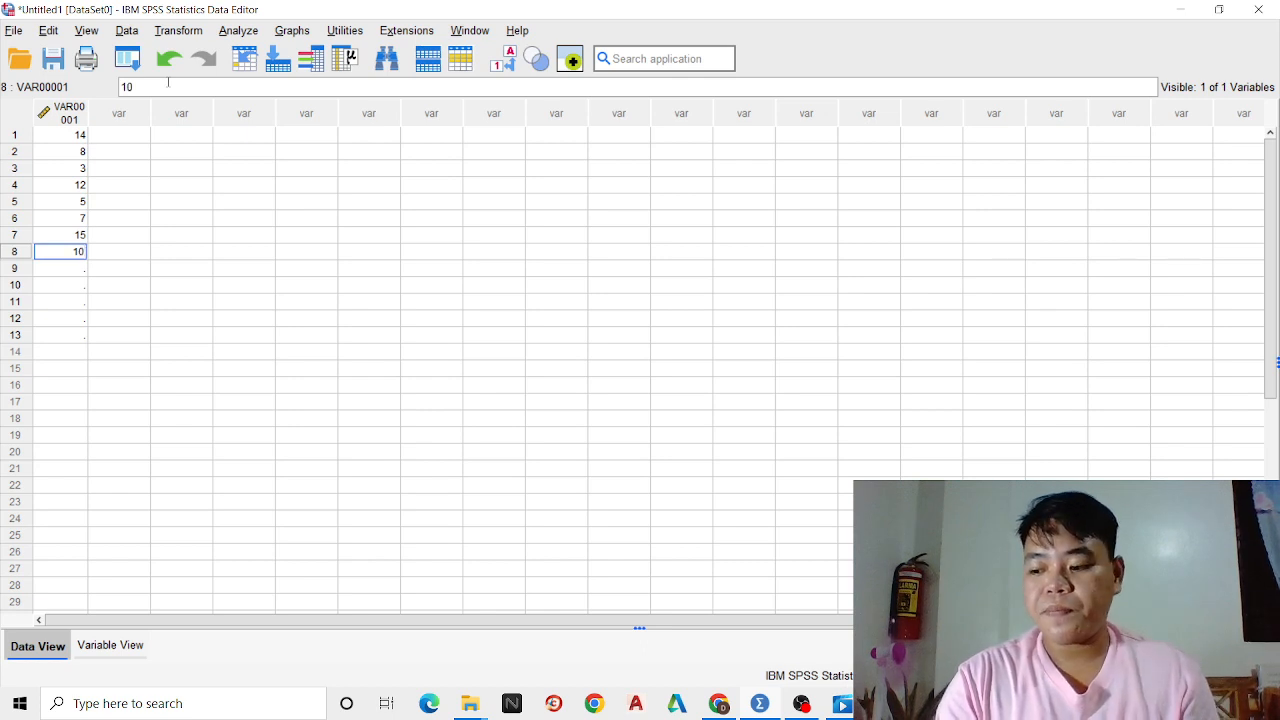
Enter the values 10, 16 and 18 in rows 8 to 10 of VAR00001
{"action": "key", "text": "Return"}
{"action": "type", "text": "1"}
{"action": "type", "text": "6"}
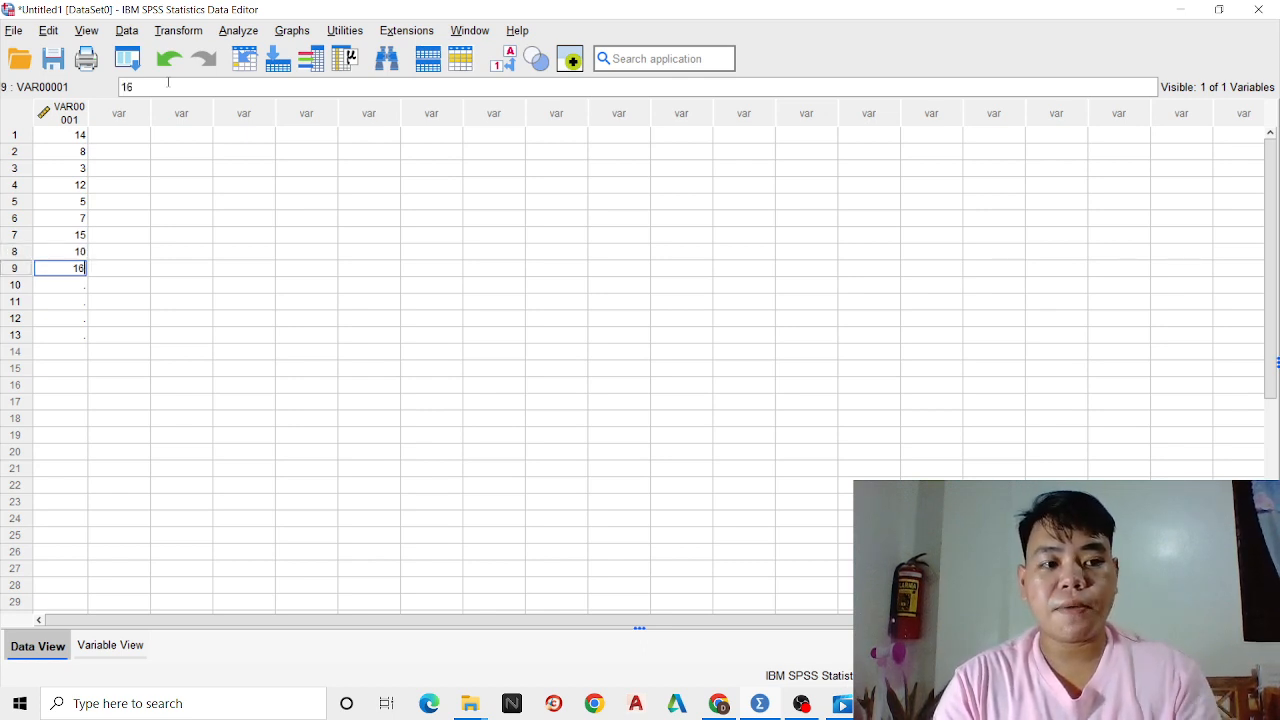
{"action": "key", "text": "Return"}
{"action": "type", "text": "18"}
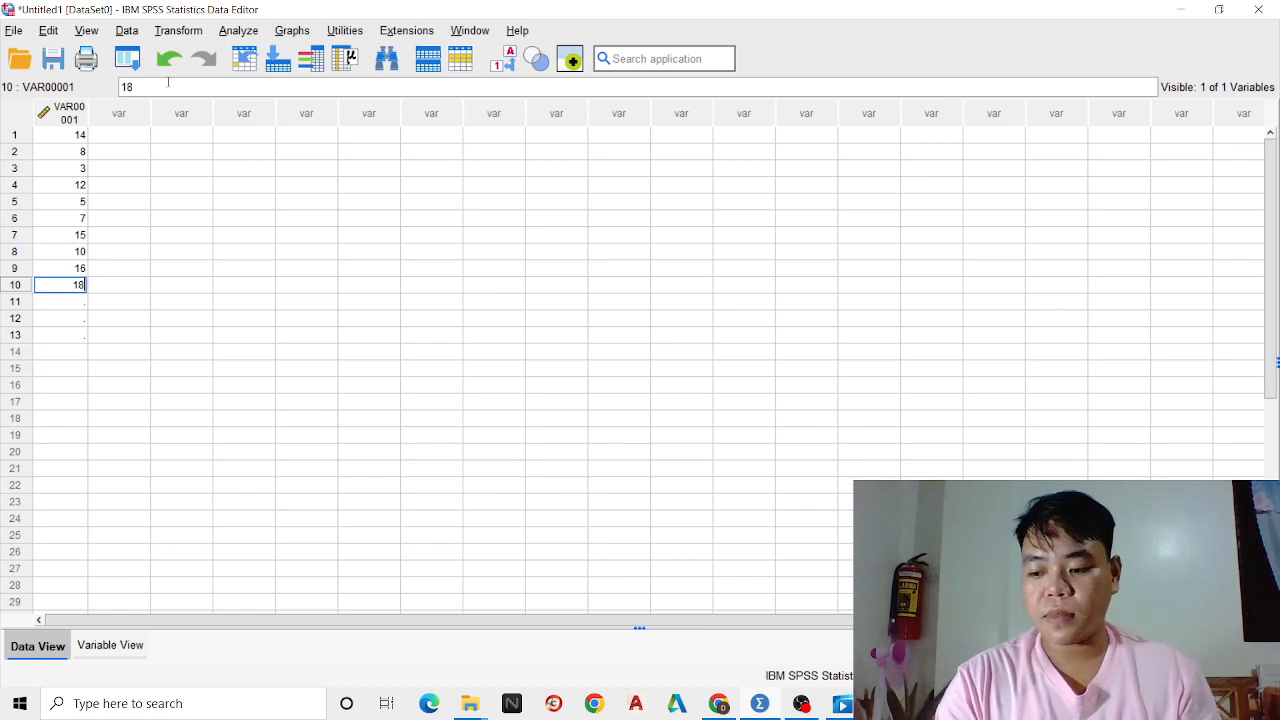
{"action": "key", "text": "Return"}
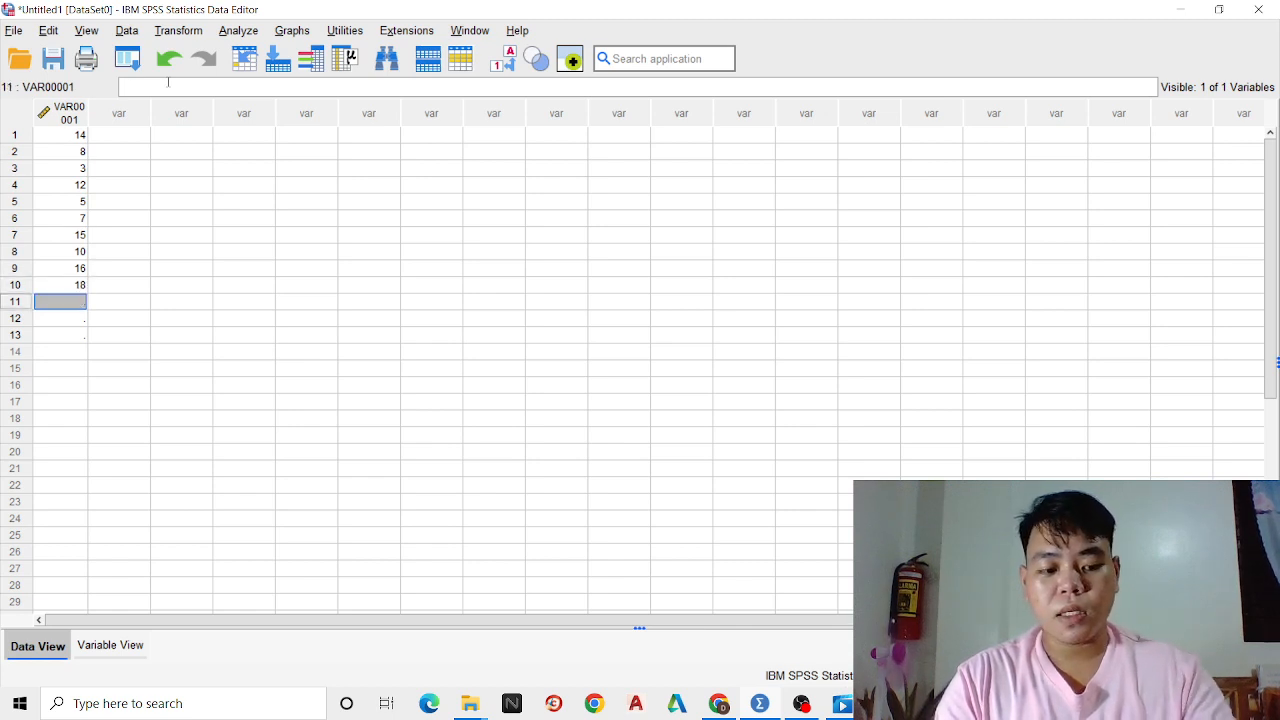
Enter the values 11, 12 and 4 in rows 11 to 13 of VAR00001
{"action": "type", "text": "11"}
{"action": "key", "text": "Return"}
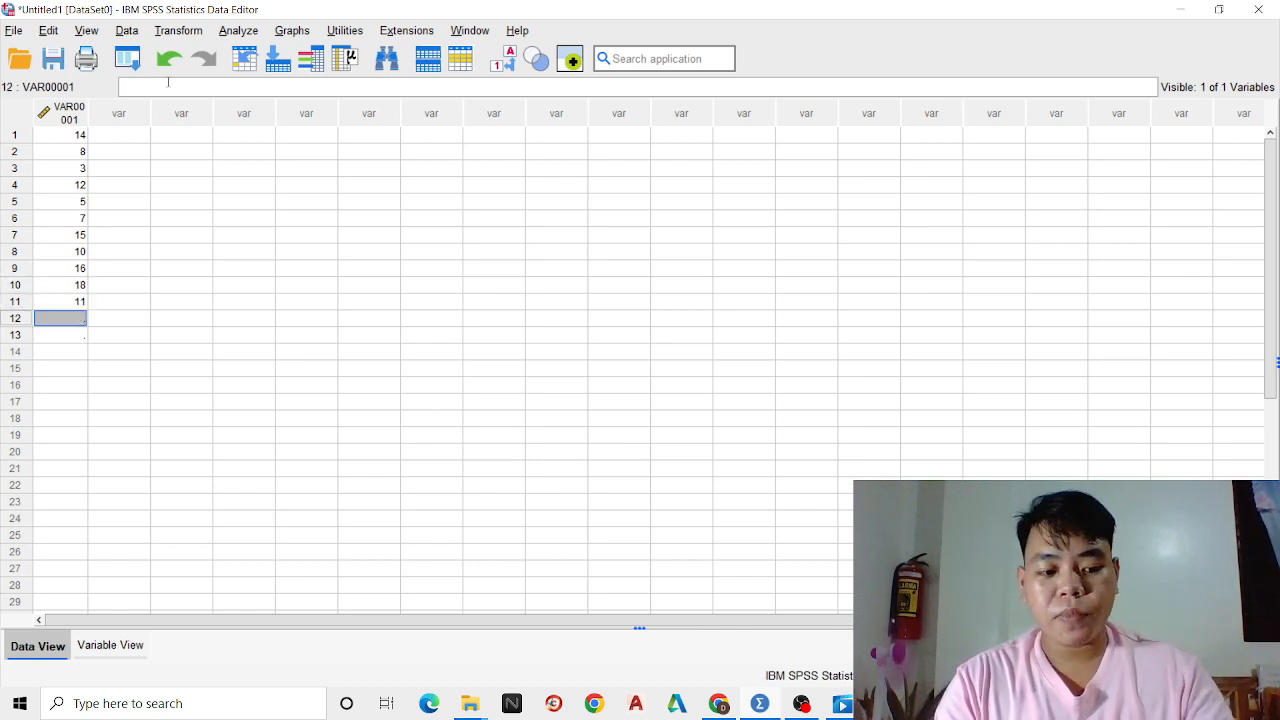
{"action": "type", "text": "12"}
{"action": "key", "text": "Return"}
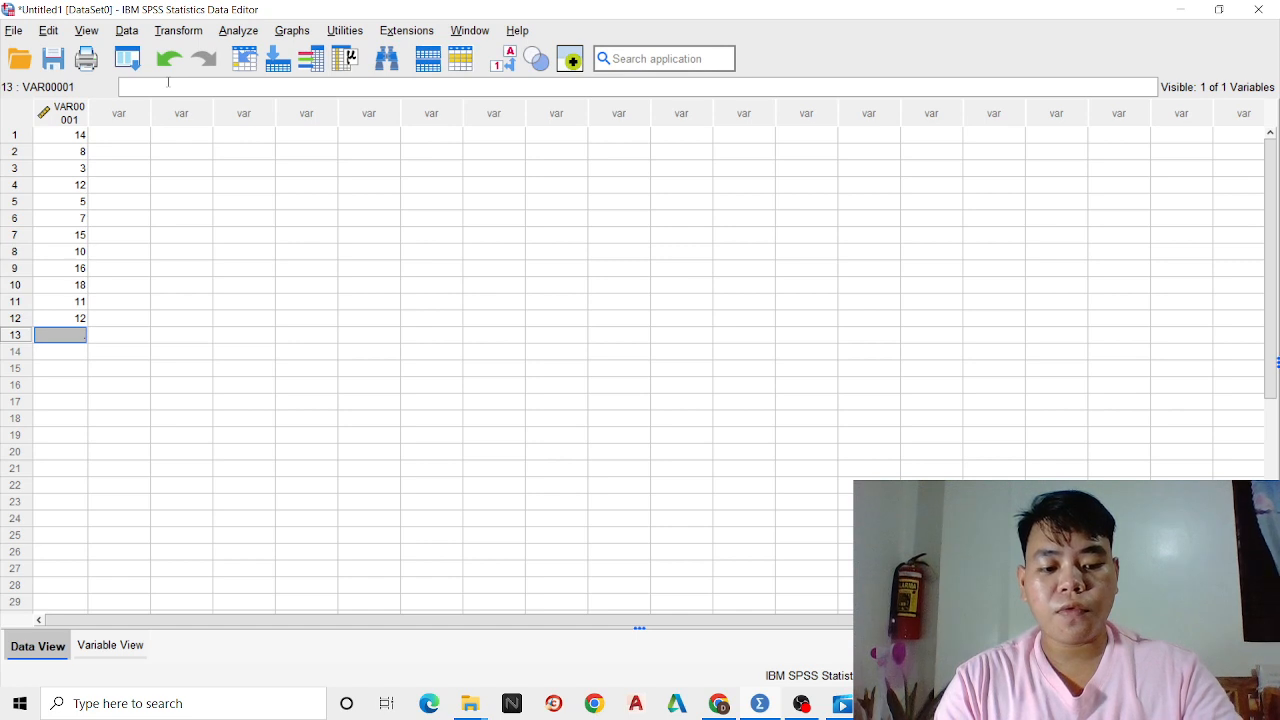
{"action": "type", "text": "4"}
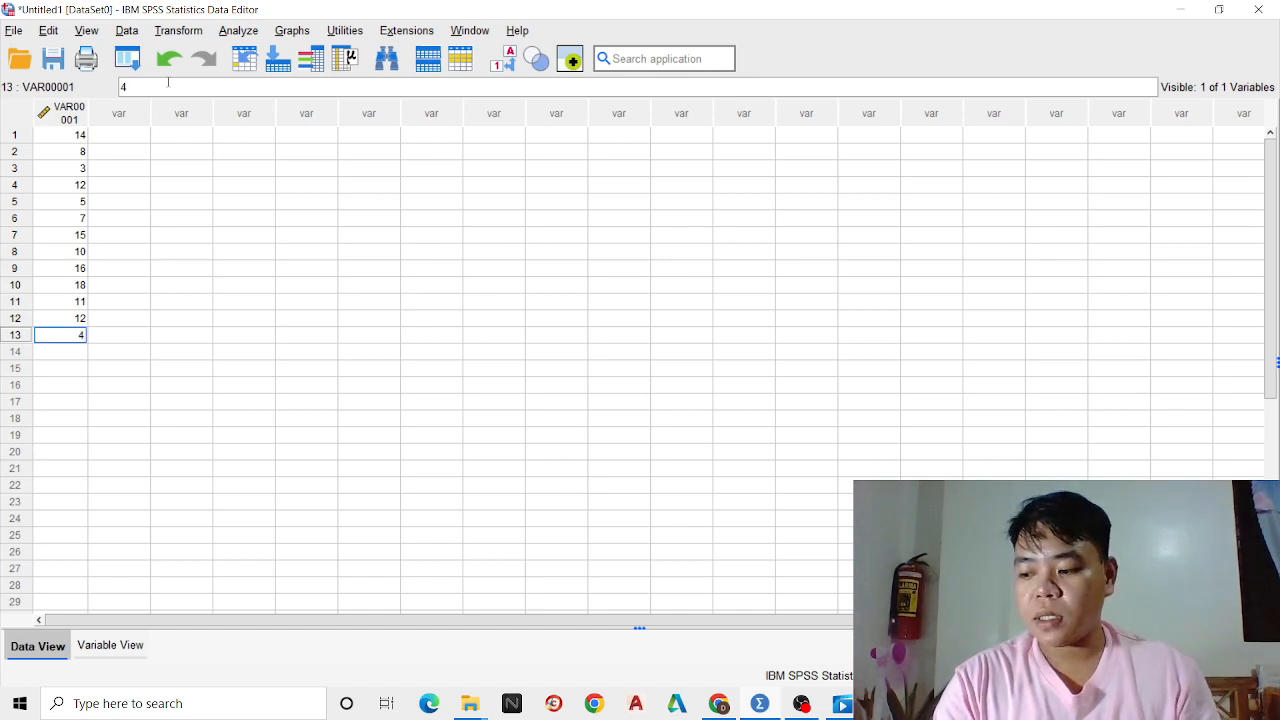
{"action": "key", "text": "Return"}
Enter the values 7, 23, 6 and 7 in rows 14 to 17 of VAR00001
{"action": "type", "text": "7"}
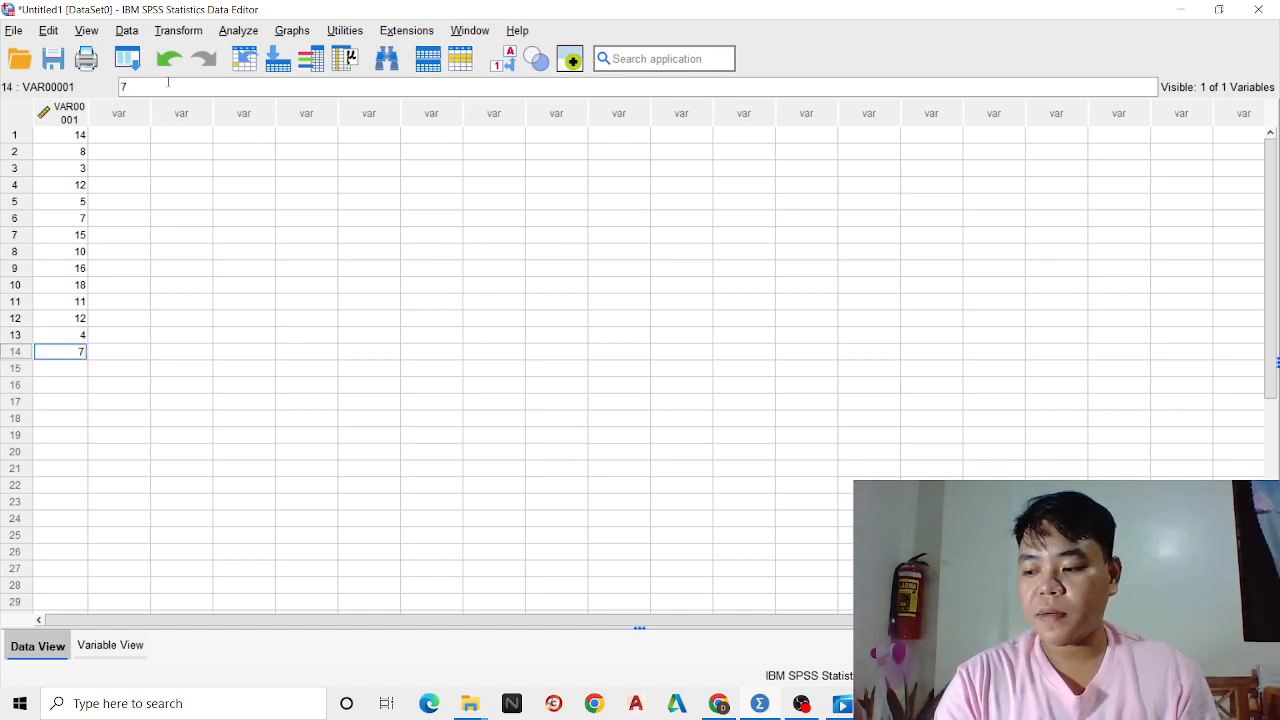
{"action": "key", "text": "Return"}
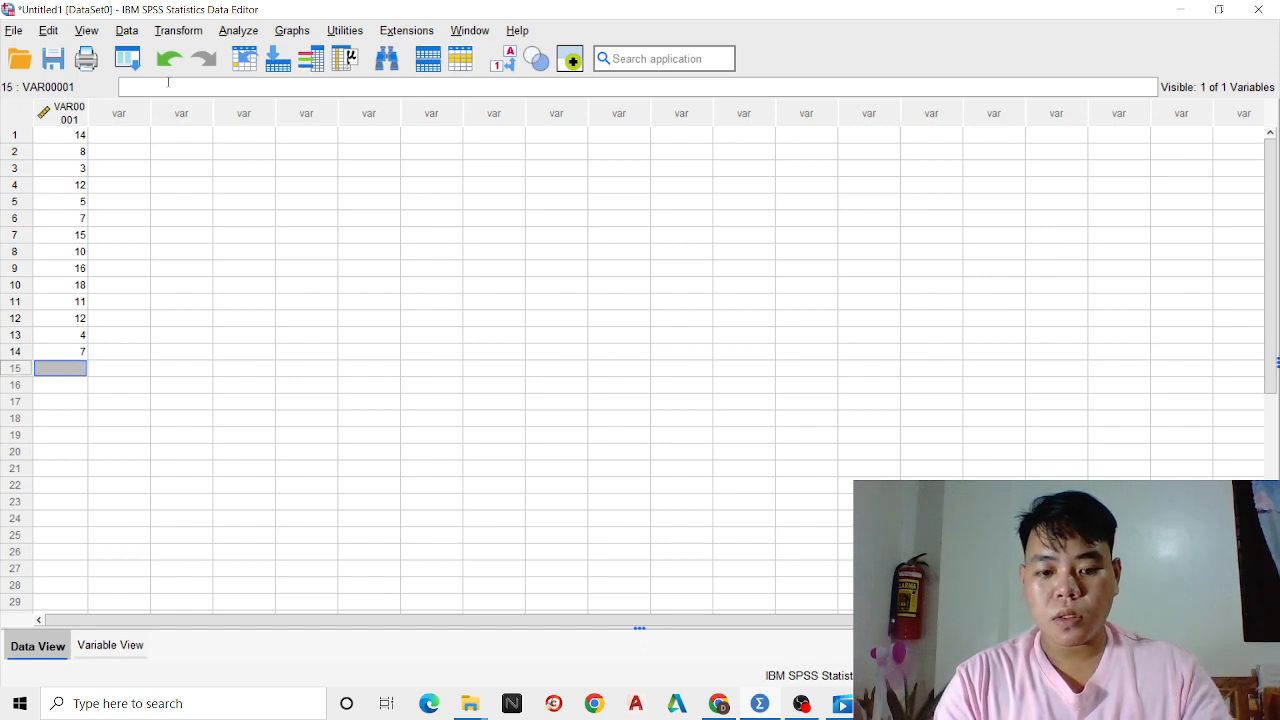
{"action": "type", "text": "23"}
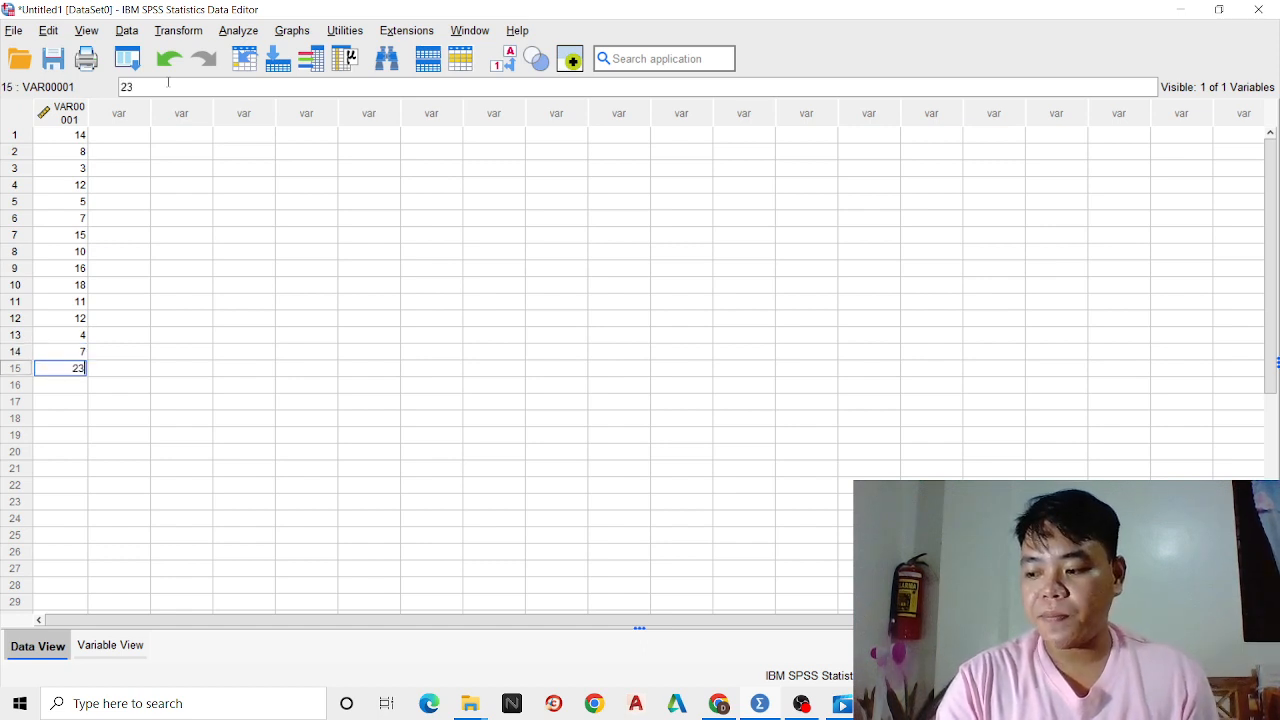
{"action": "key", "text": "Return"}
{"action": "type", "text": "6"}
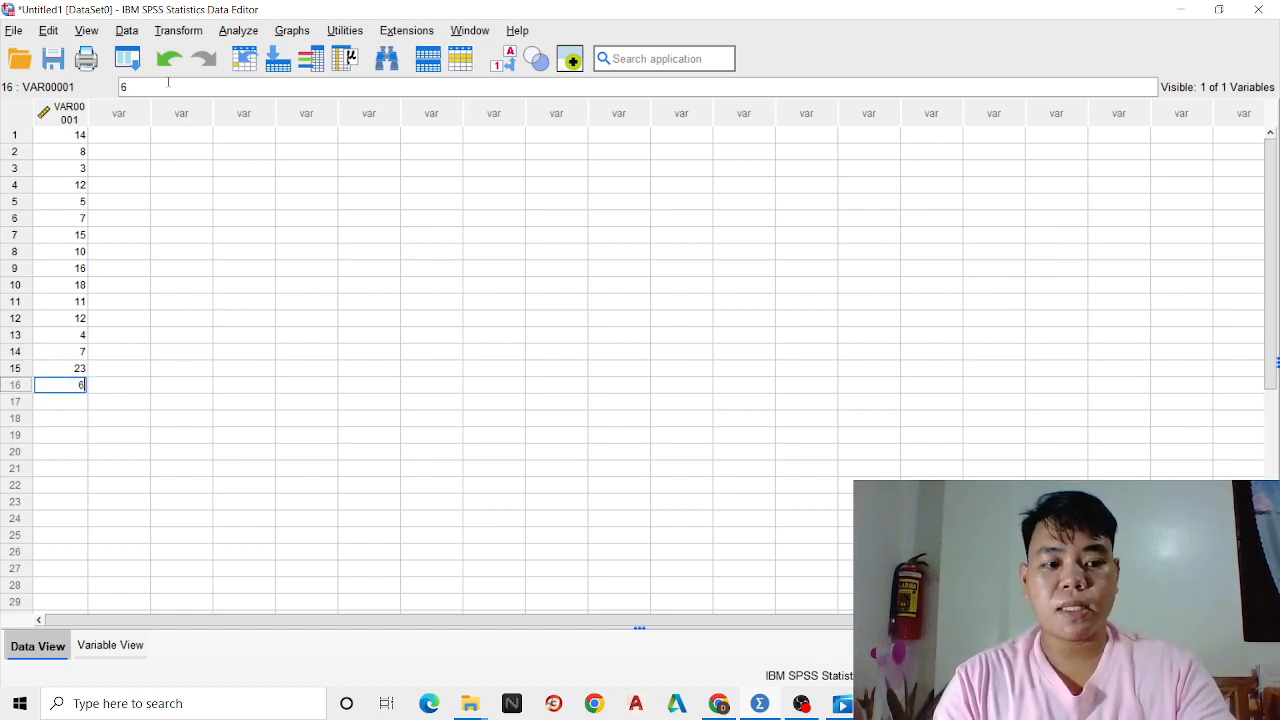
{"action": "key", "text": "Return"}
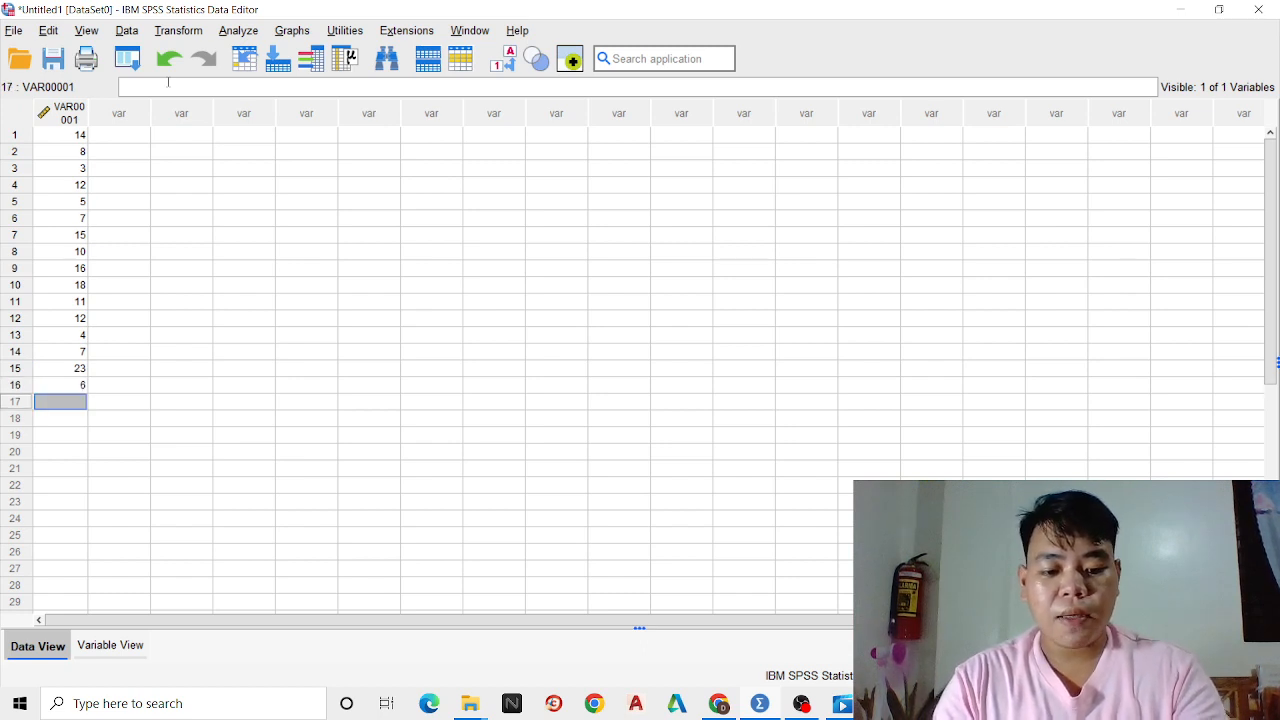
{"action": "type", "text": "7"}
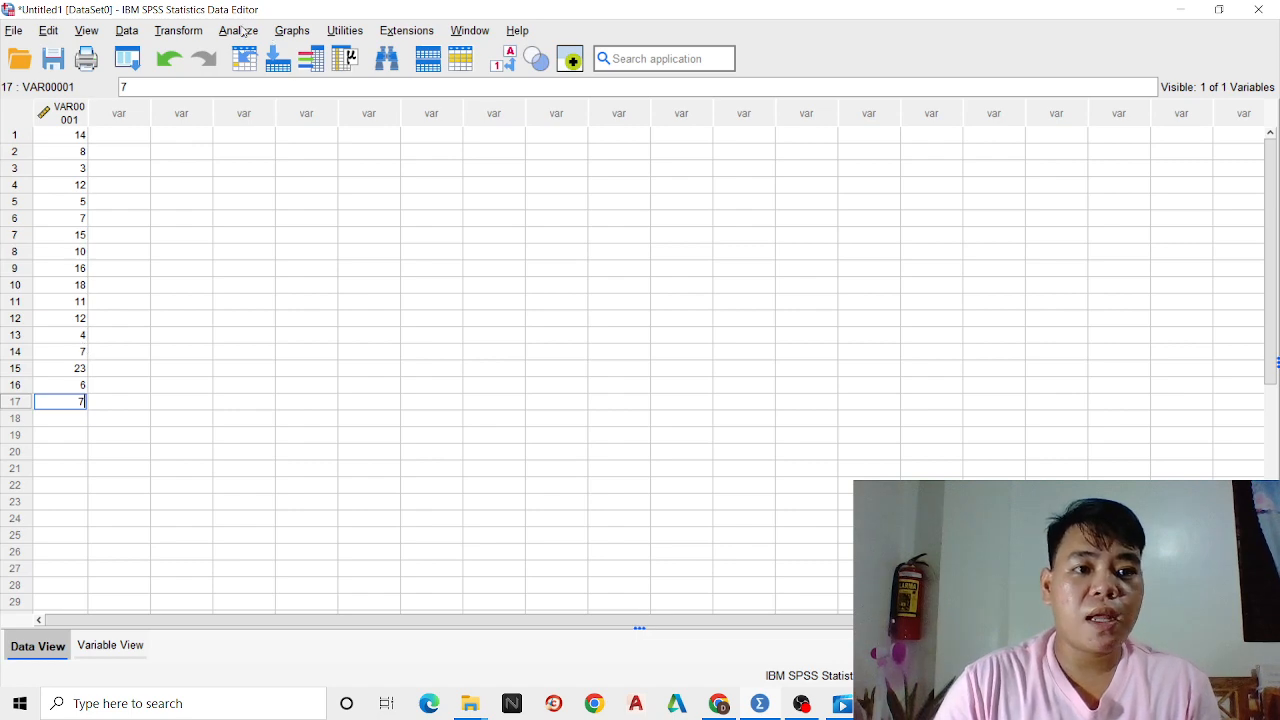
Start a Frequencies analysis and add VAR00001 as the variable to analyse
{"action": "left_click", "coordinate": [239, 31]}
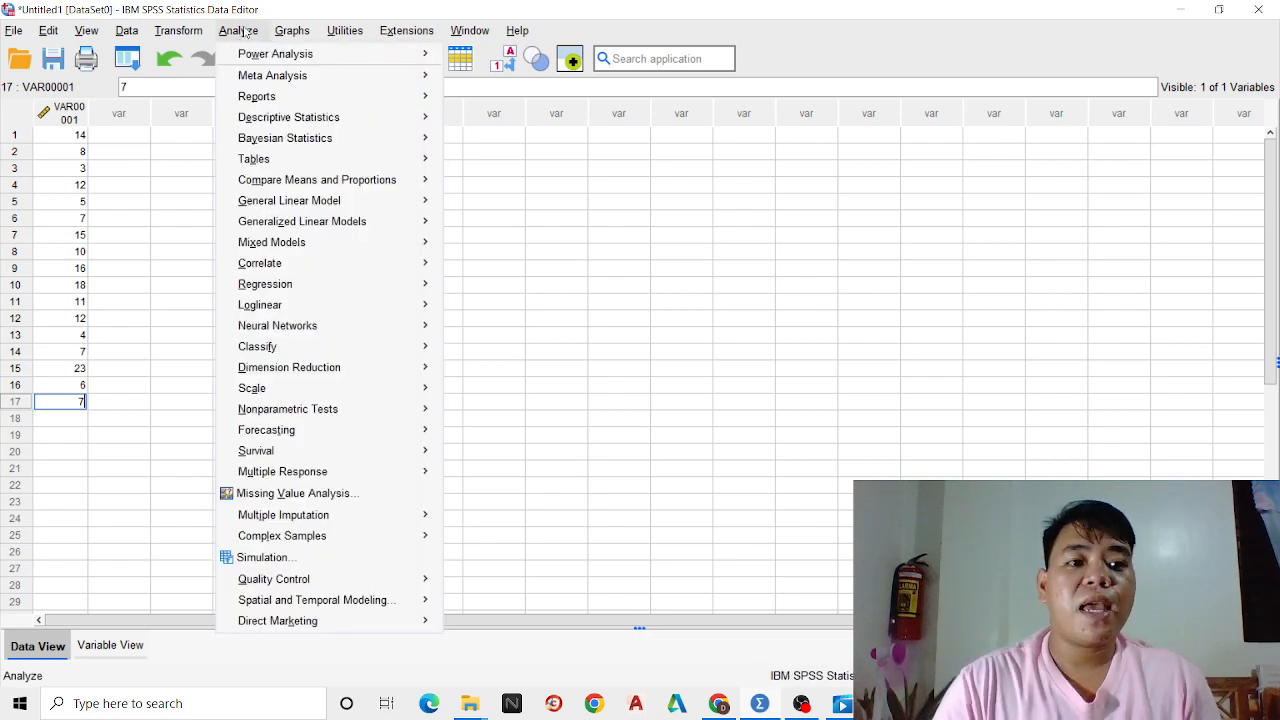
{"action": "mouse_move", "coordinate": [297, 119]}
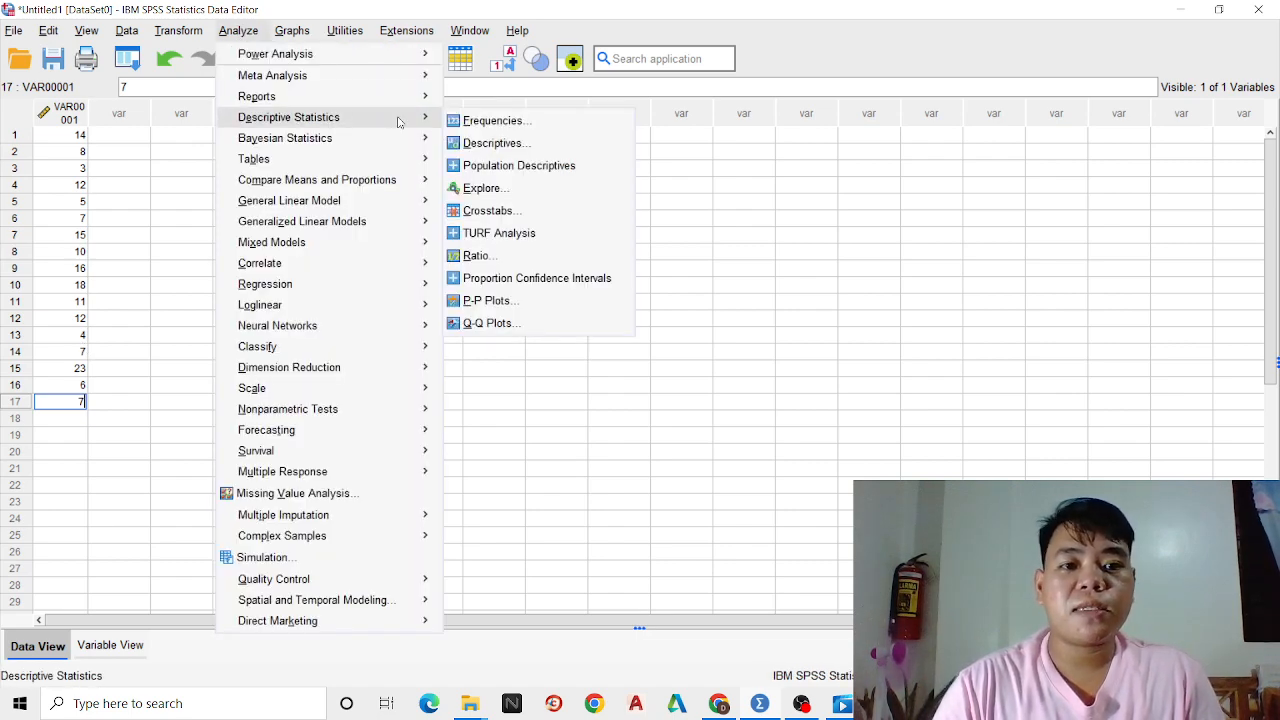
{"action": "left_click", "coordinate": [493, 121]}
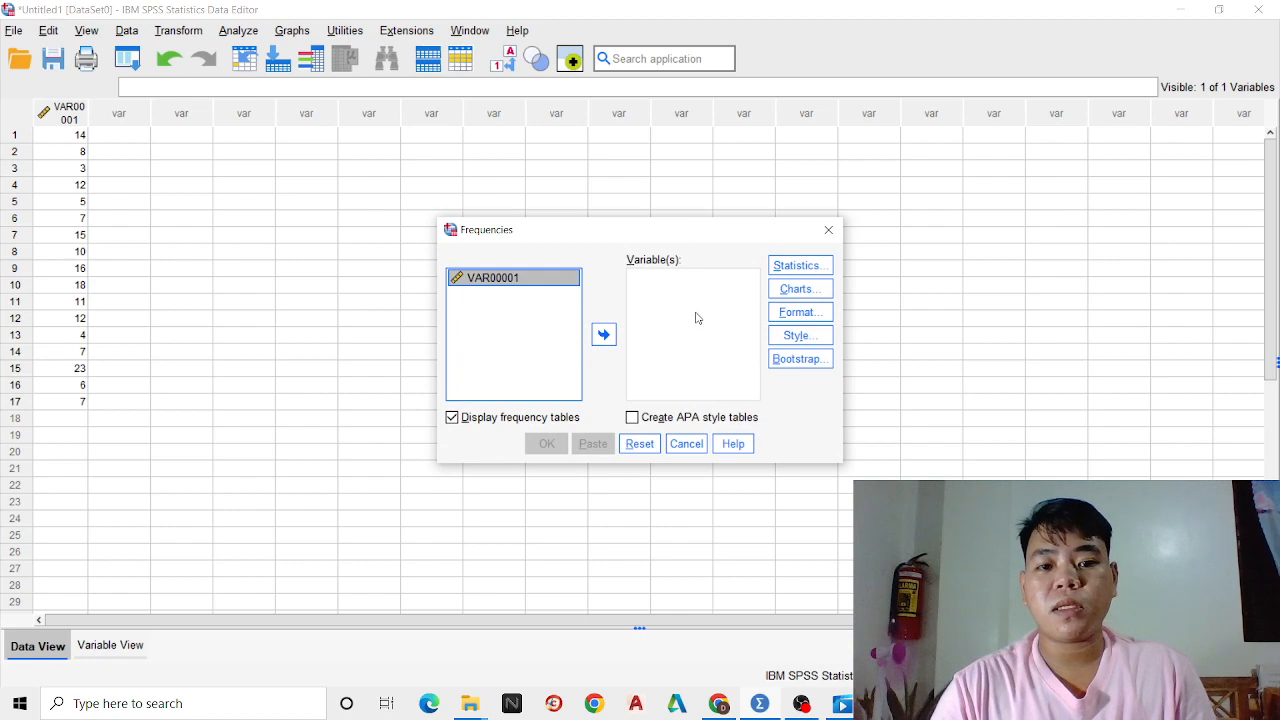
{"action": "left_click", "coordinate": [604, 336]}
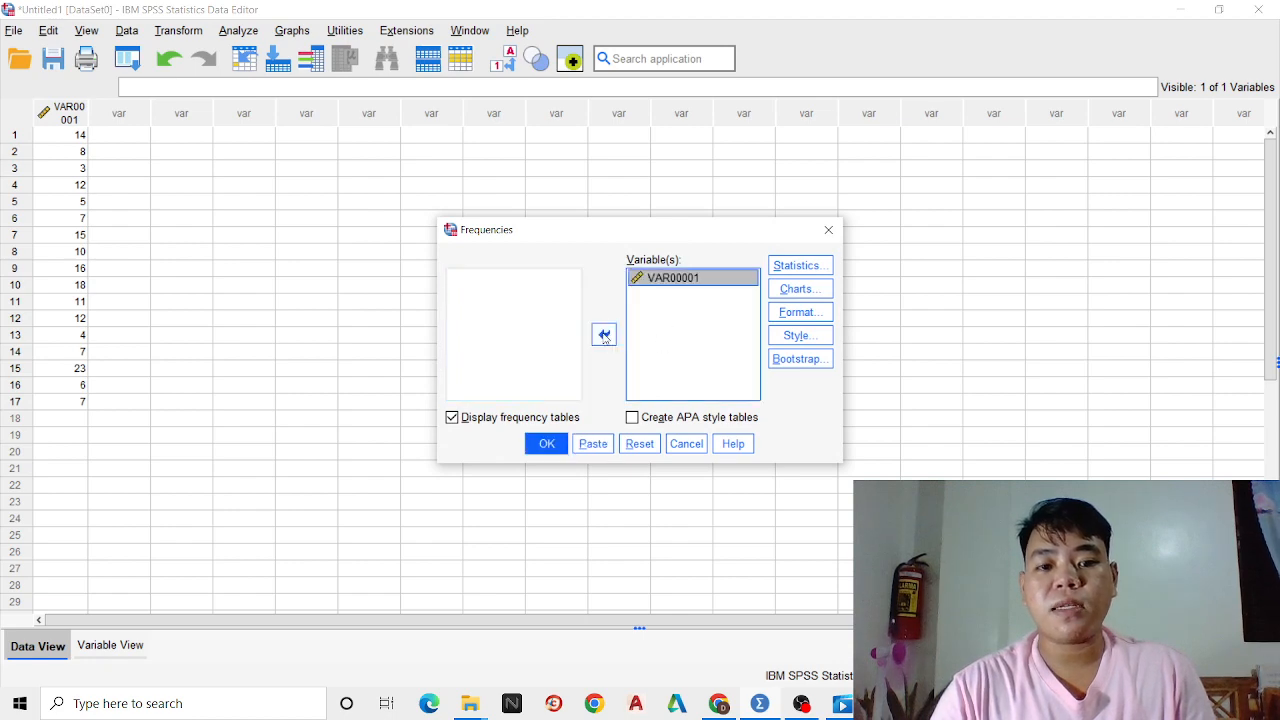
Clear mean, median, mode, quartiles, percentiles, standard deviation, variance and range in the Frequencies statistics options
{"action": "left_click", "coordinate": [799, 266]}
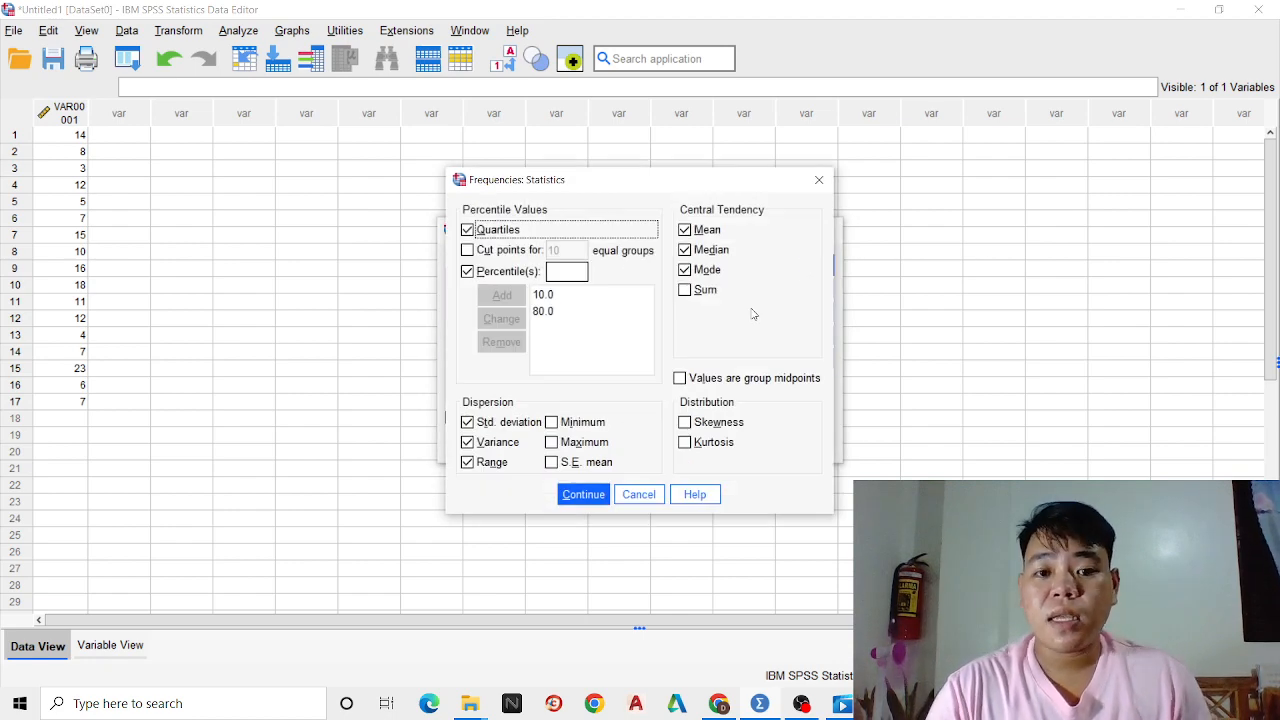
{"action": "left_click", "coordinate": [686, 231]}
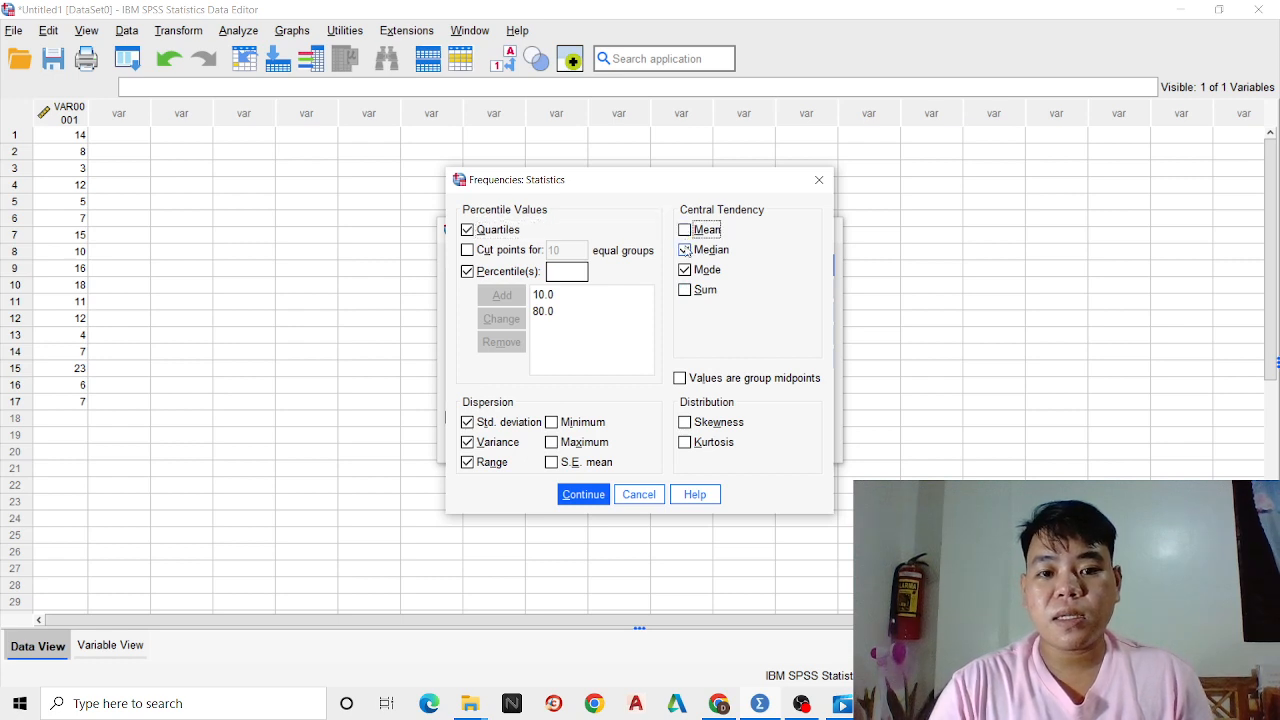
{"action": "left_click", "coordinate": [686, 250]}
{"action": "left_click", "coordinate": [685, 270]}
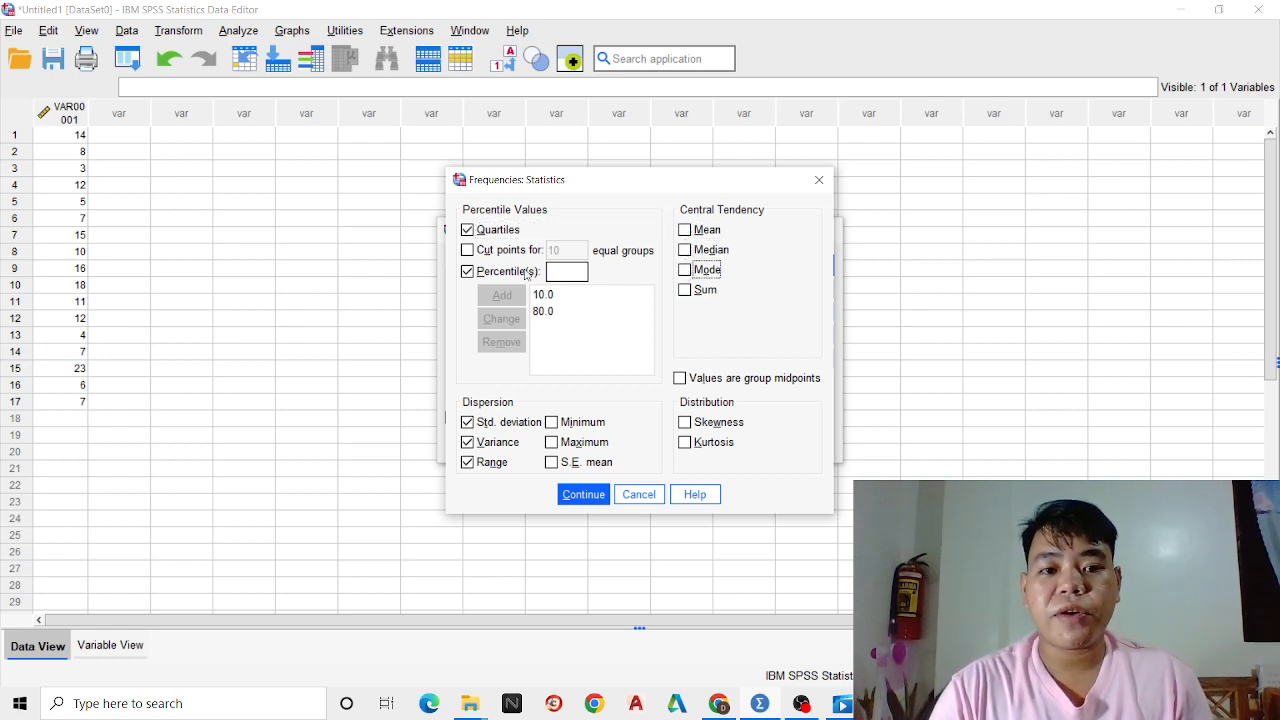
{"action": "left_click", "coordinate": [467, 230]}
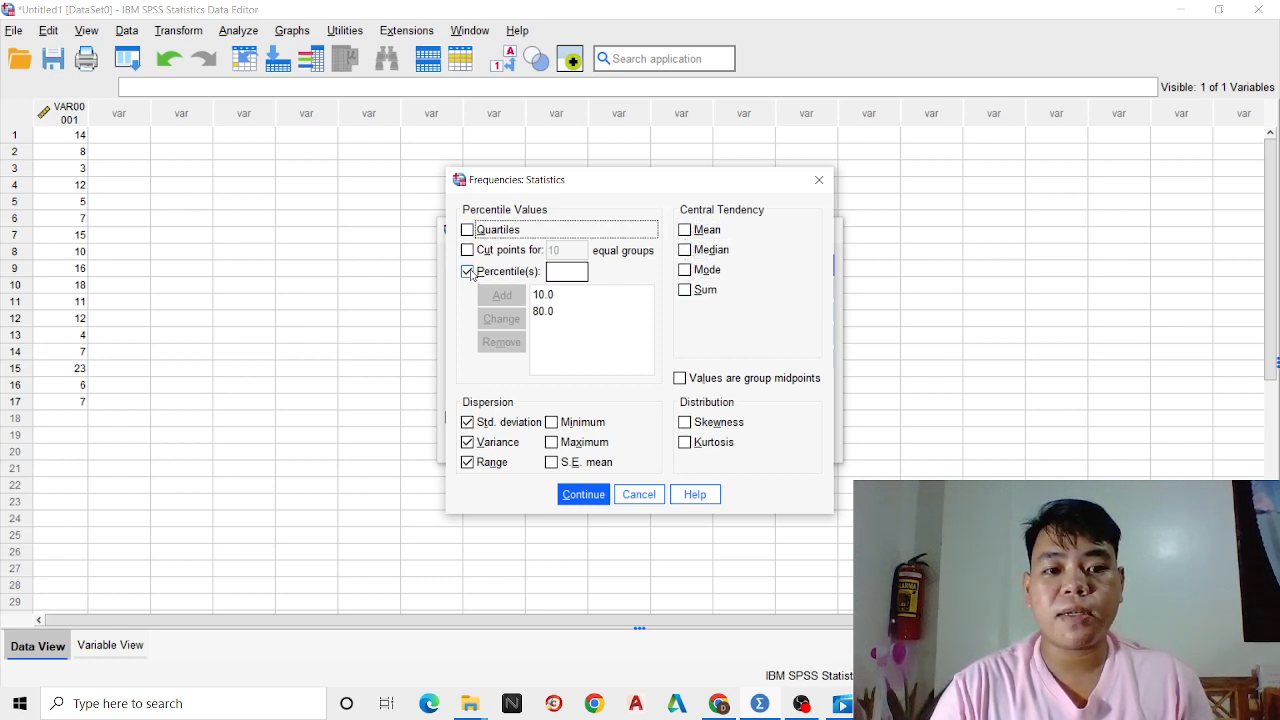
{"action": "left_click", "coordinate": [467, 271]}
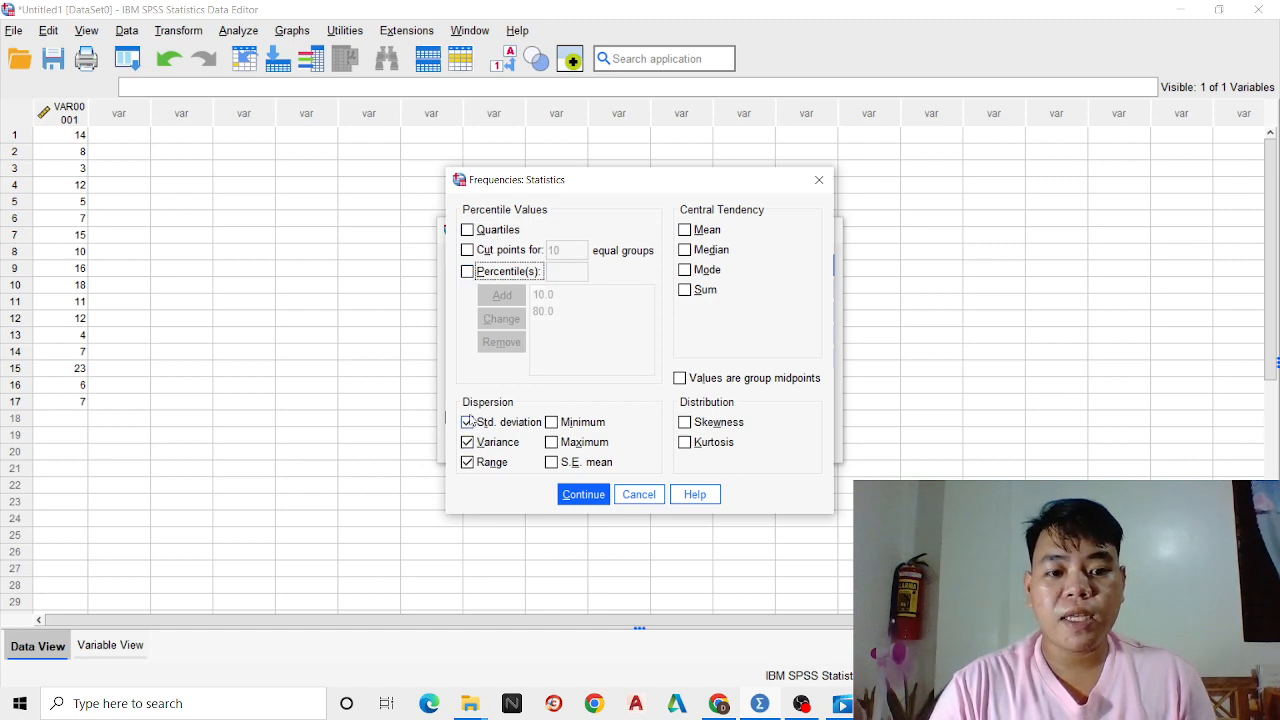
{"action": "left_click", "coordinate": [467, 422]}
{"action": "left_click", "coordinate": [467, 442]}
{"action": "left_click", "coordinate": [467, 462]}
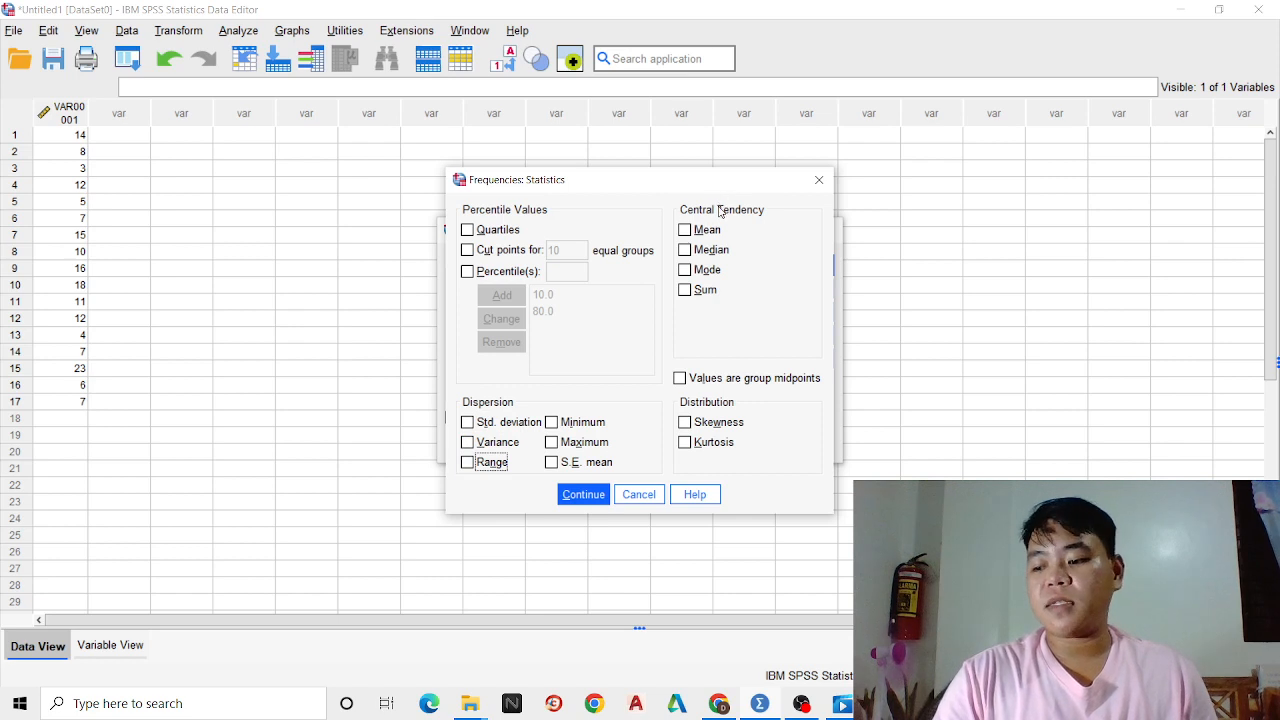
Request the mean, median, mode and quartiles in the Frequencies statistics
{"action": "left_click", "coordinate": [692, 232]}
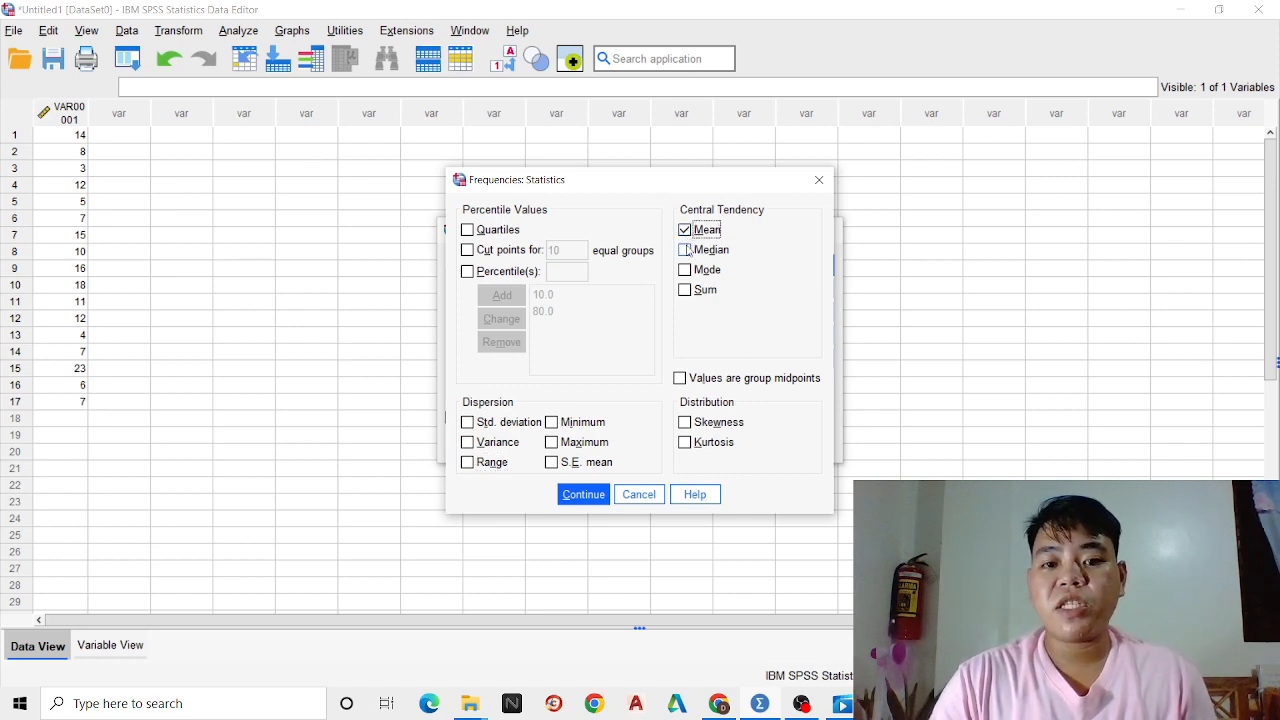
{"action": "left_click", "coordinate": [686, 252]}
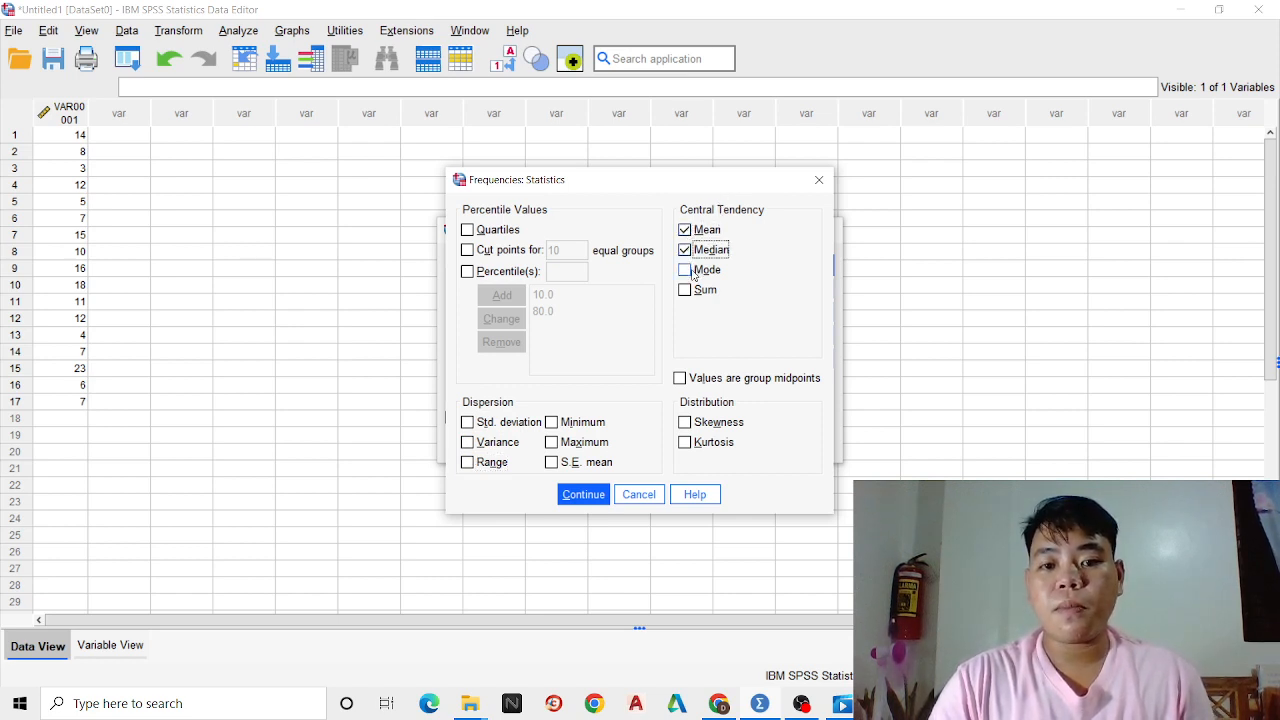
{"action": "left_click", "coordinate": [692, 272]}
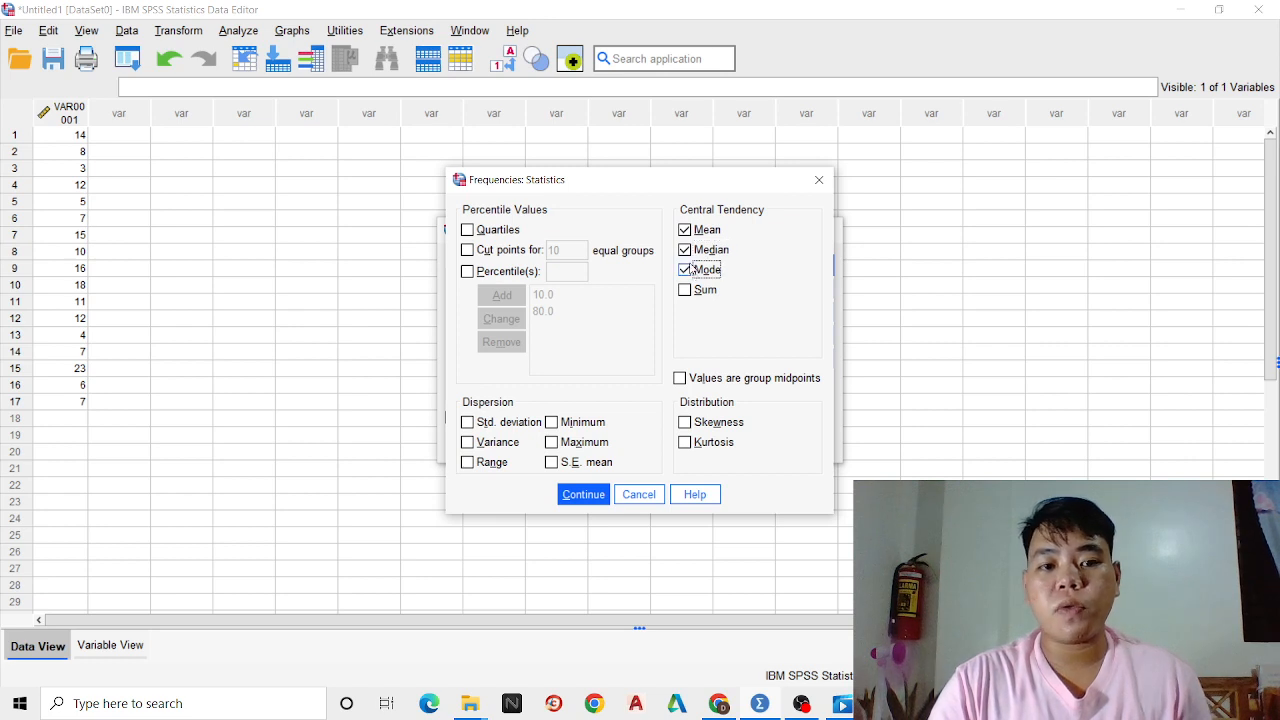
{"action": "left_click", "coordinate": [467, 231]}
Enable custom percentiles and remove the existing 10.0 and 80.0 entries from the percentile list
{"action": "left_click", "coordinate": [467, 272]}
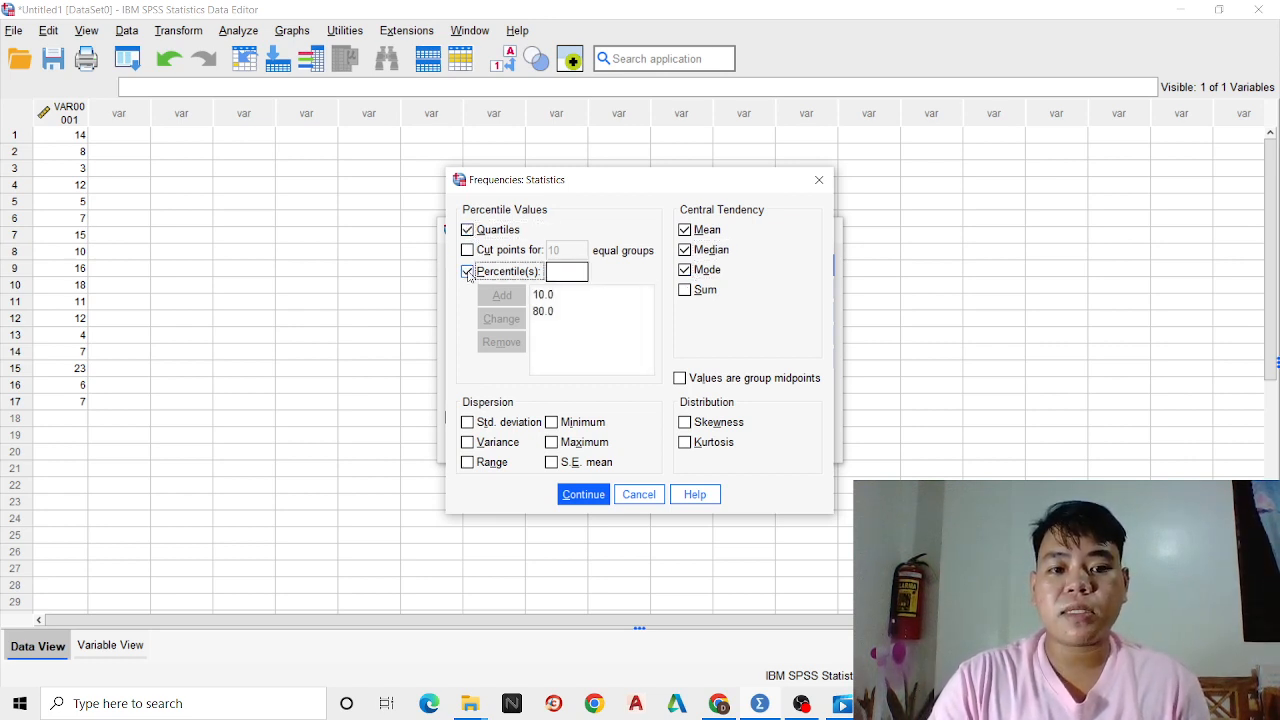
{"action": "left_click", "coordinate": [557, 296]}
{"action": "left_click", "coordinate": [501, 342]}
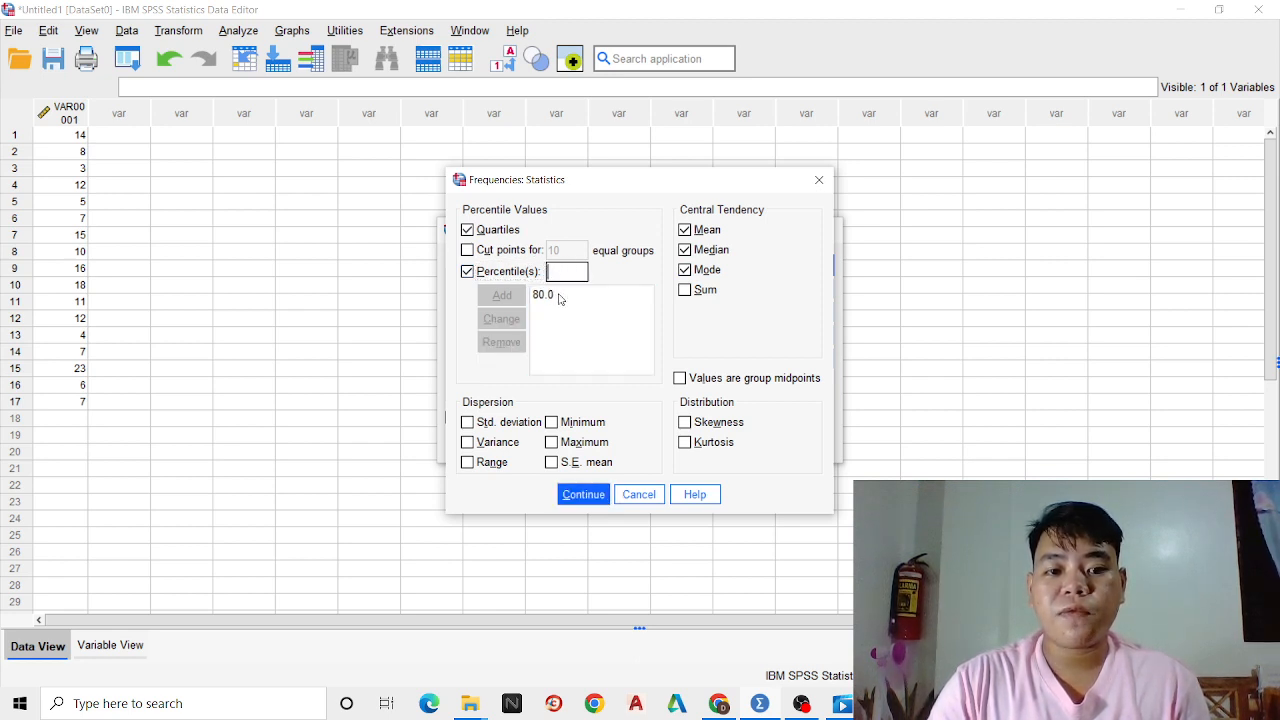
{"action": "left_click", "coordinate": [557, 295]}
{"action": "left_click", "coordinate": [501, 342]}
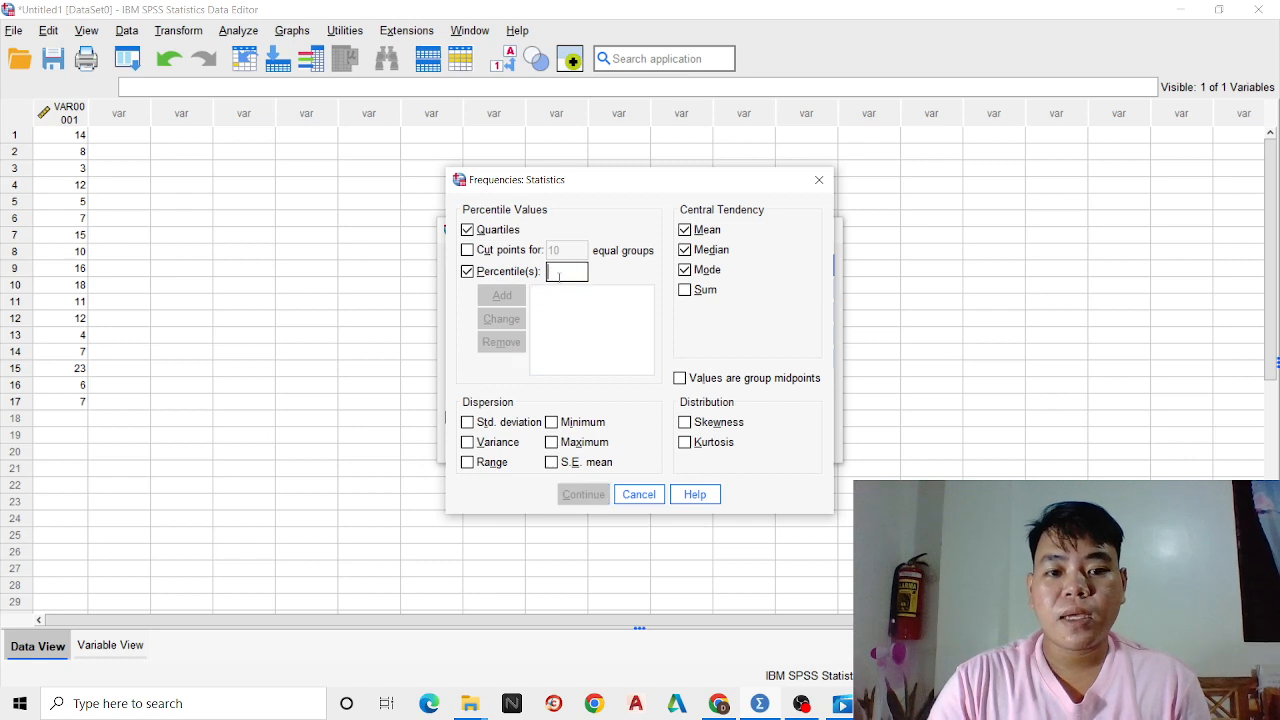
Add the 10th and 80th percentiles to the percentile list
{"action": "type", "text": "1"}
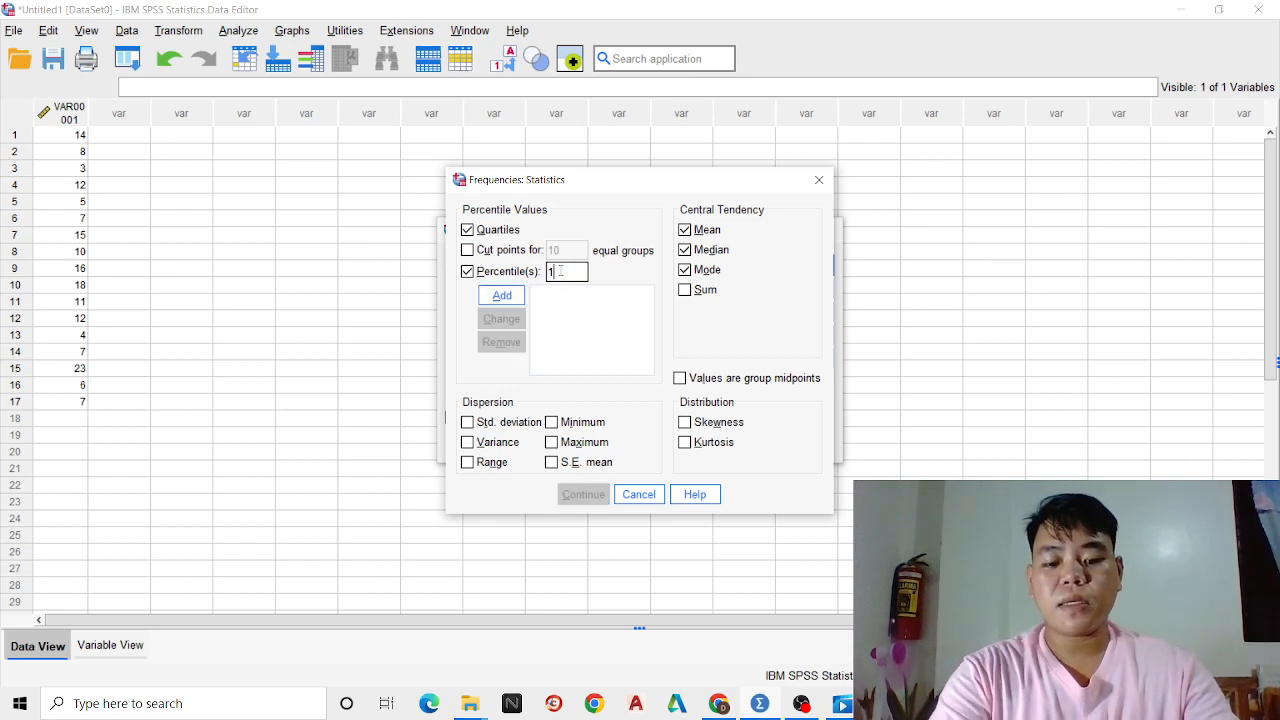
{"action": "type", "text": "0"}
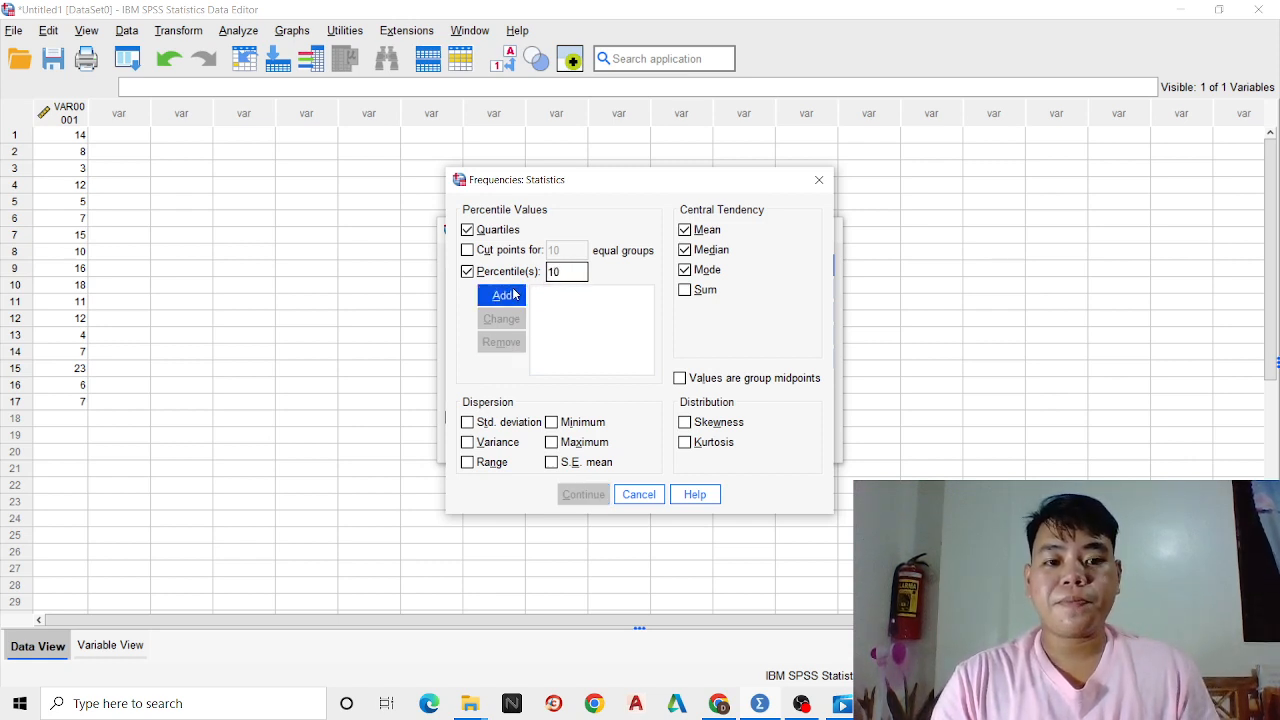
{"action": "left_click", "coordinate": [501, 296]}
{"action": "left_click", "coordinate": [563, 270]}
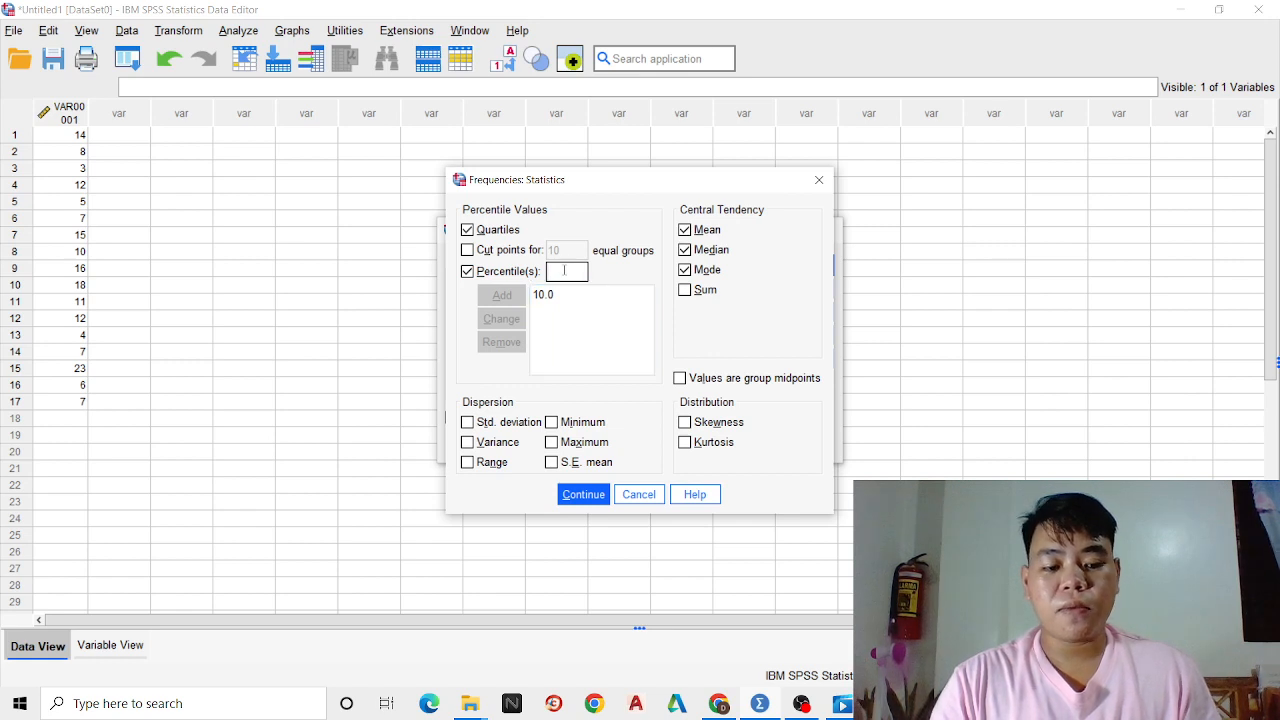
{"action": "type", "text": "80"}
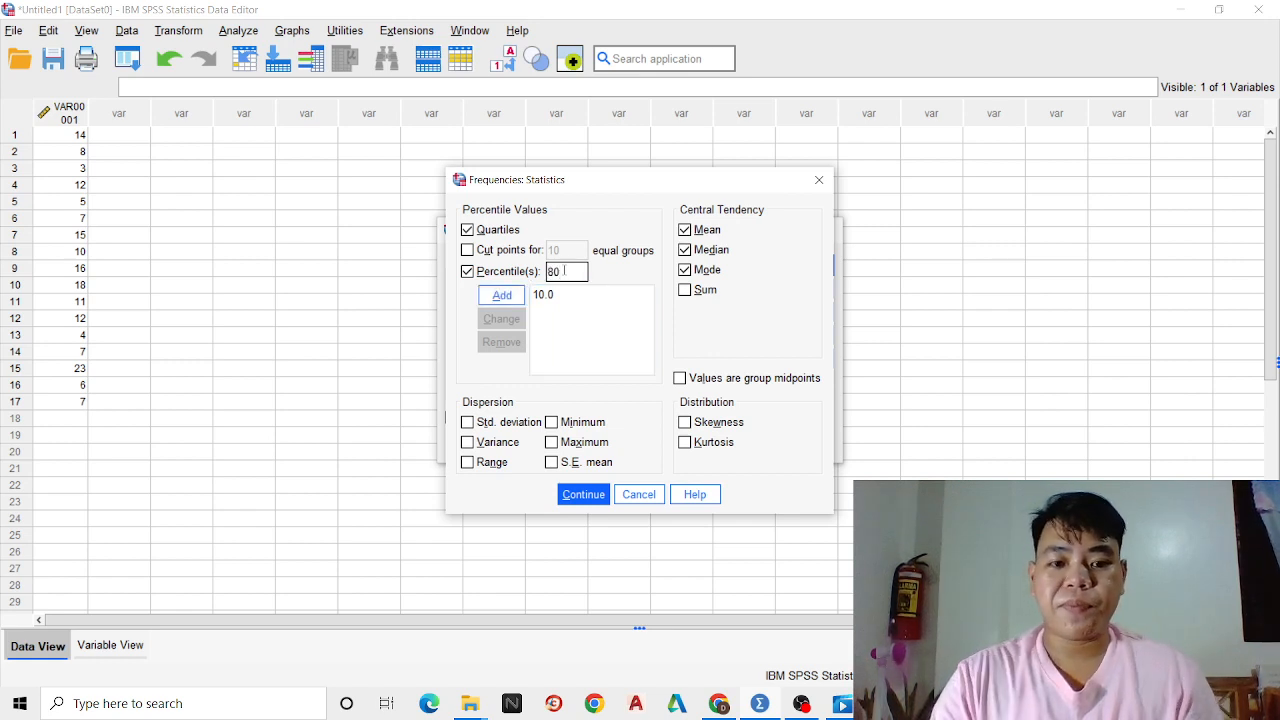
{"action": "left_click", "coordinate": [501, 295]}
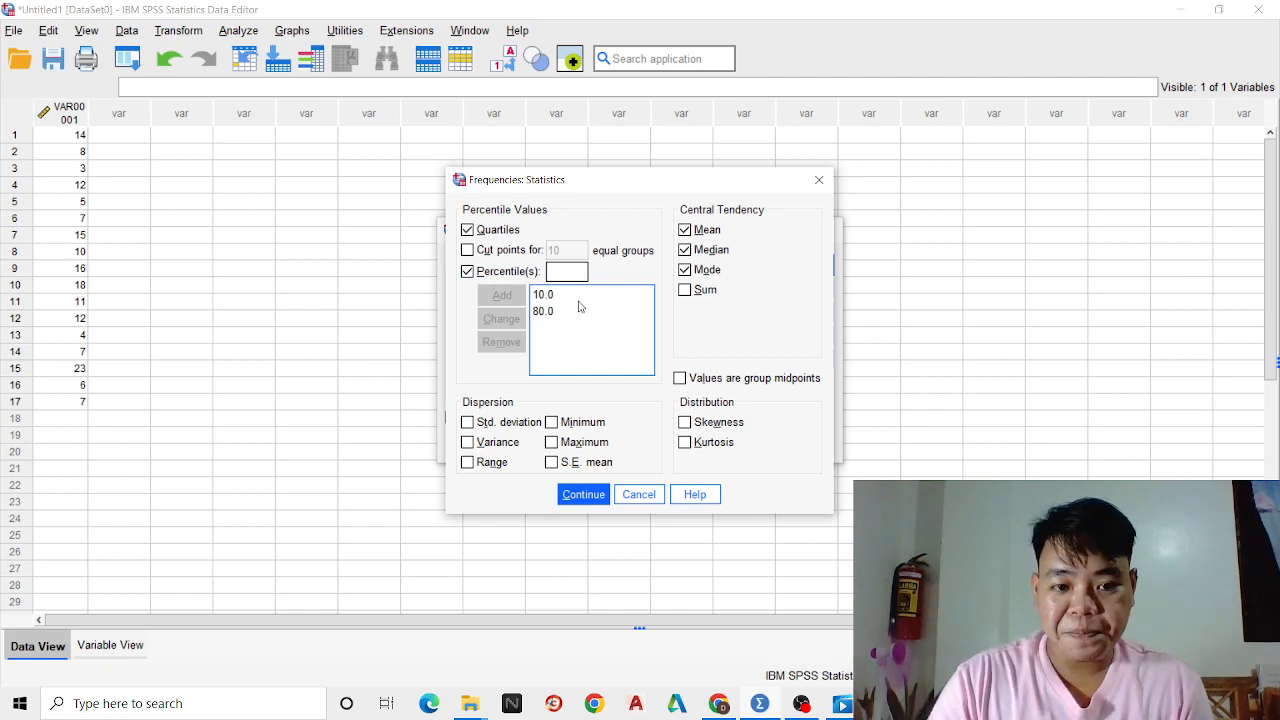
Request the standard deviation, variance and range, dismiss the battery notice and accept the statistics settings
{"action": "left_click", "coordinate": [468, 424]}
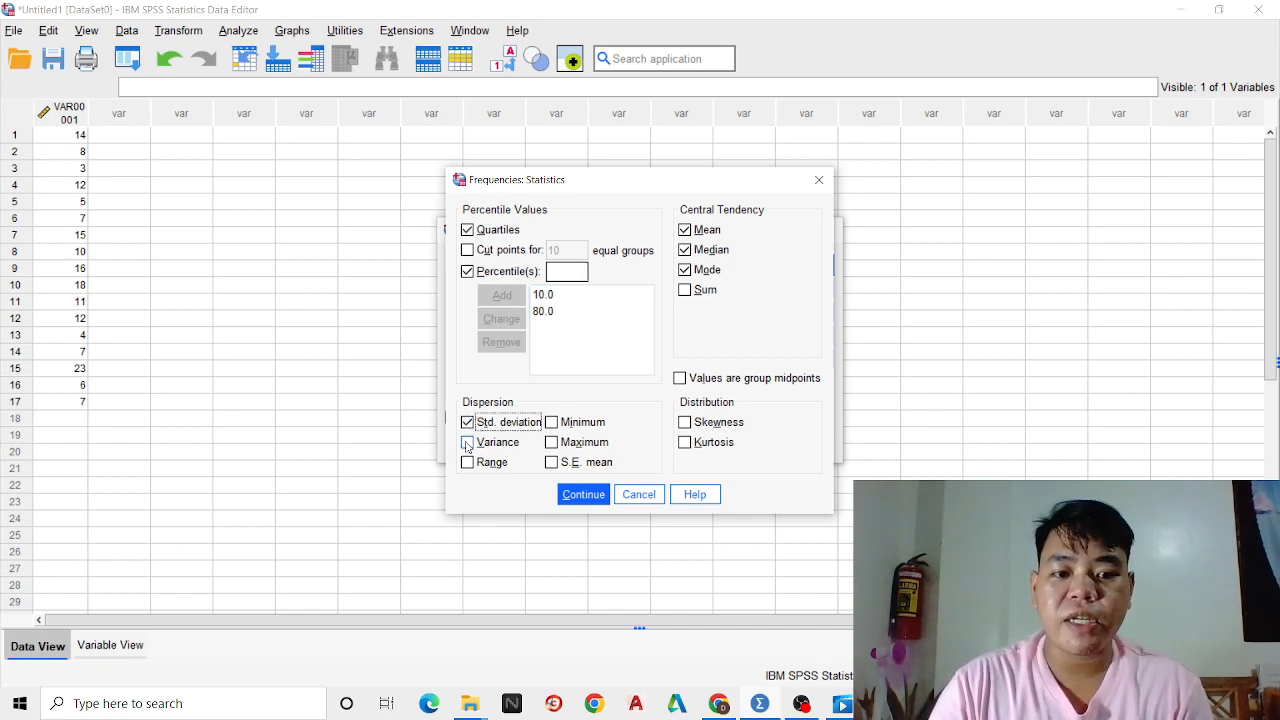
{"action": "left_click", "coordinate": [467, 443]}
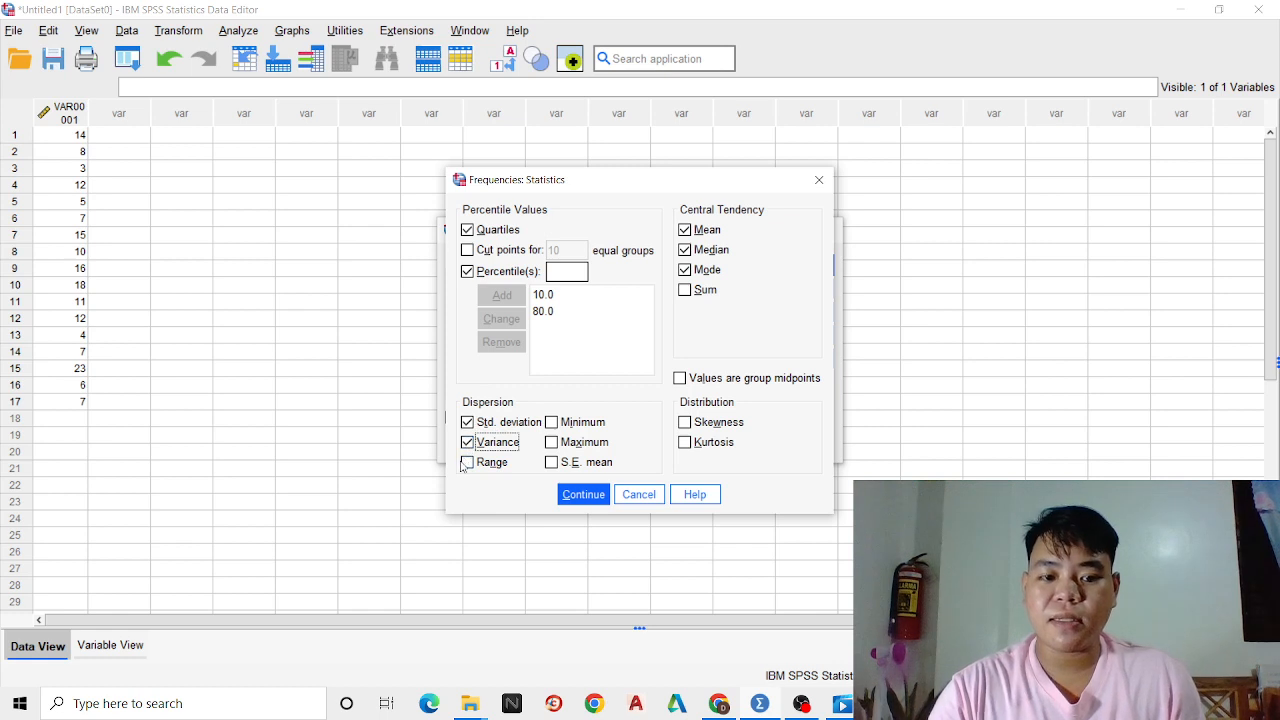
{"action": "left_click", "coordinate": [467, 463]}
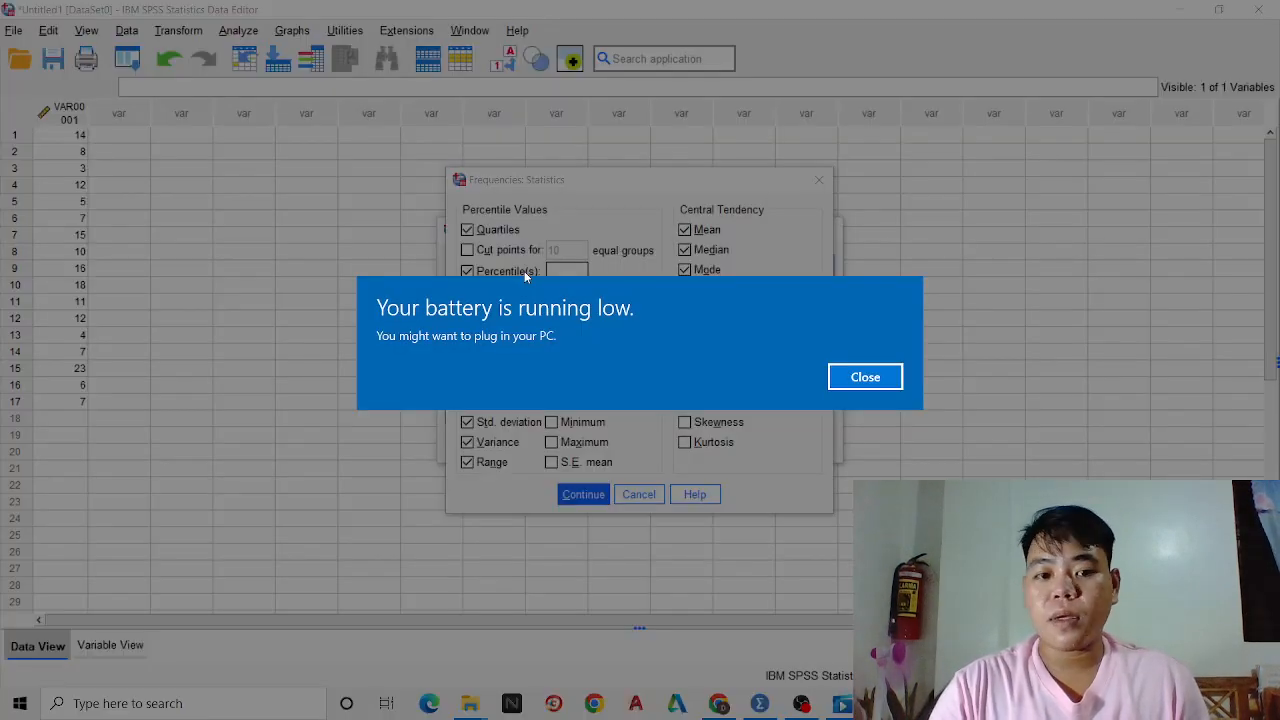
{"action": "left_click", "coordinate": [869, 378]}
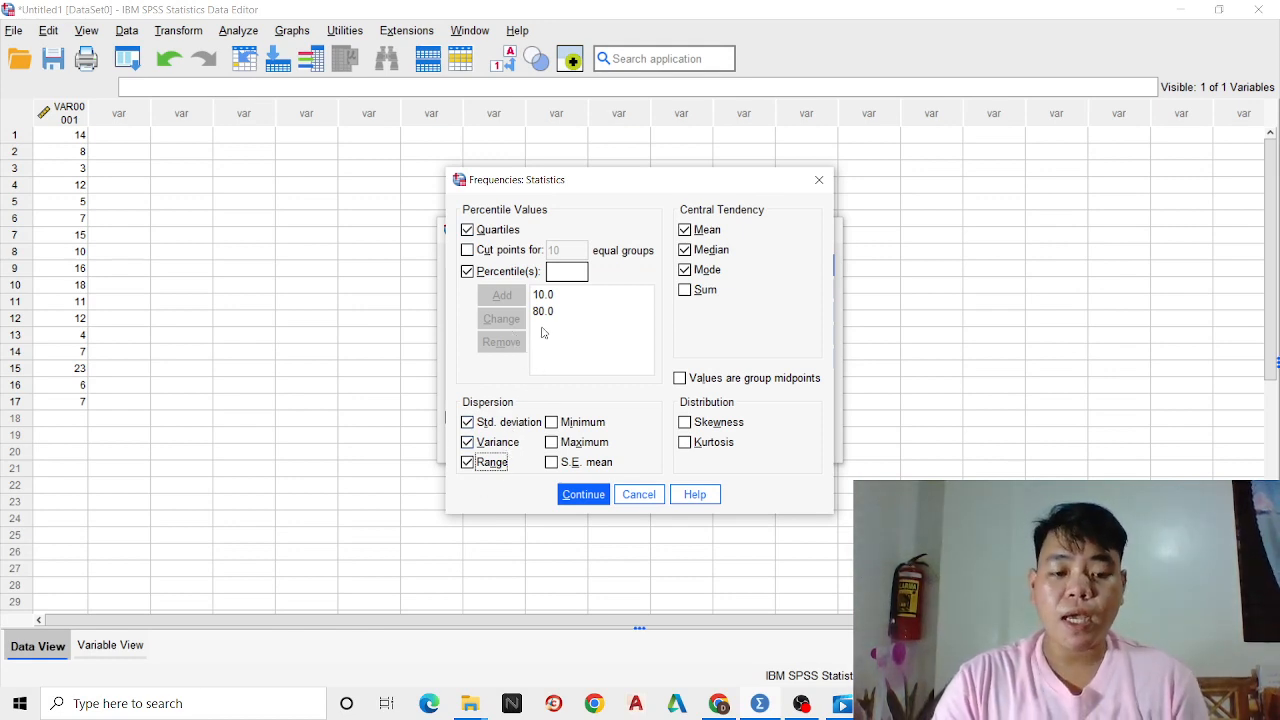
{"action": "left_click", "coordinate": [585, 494]}
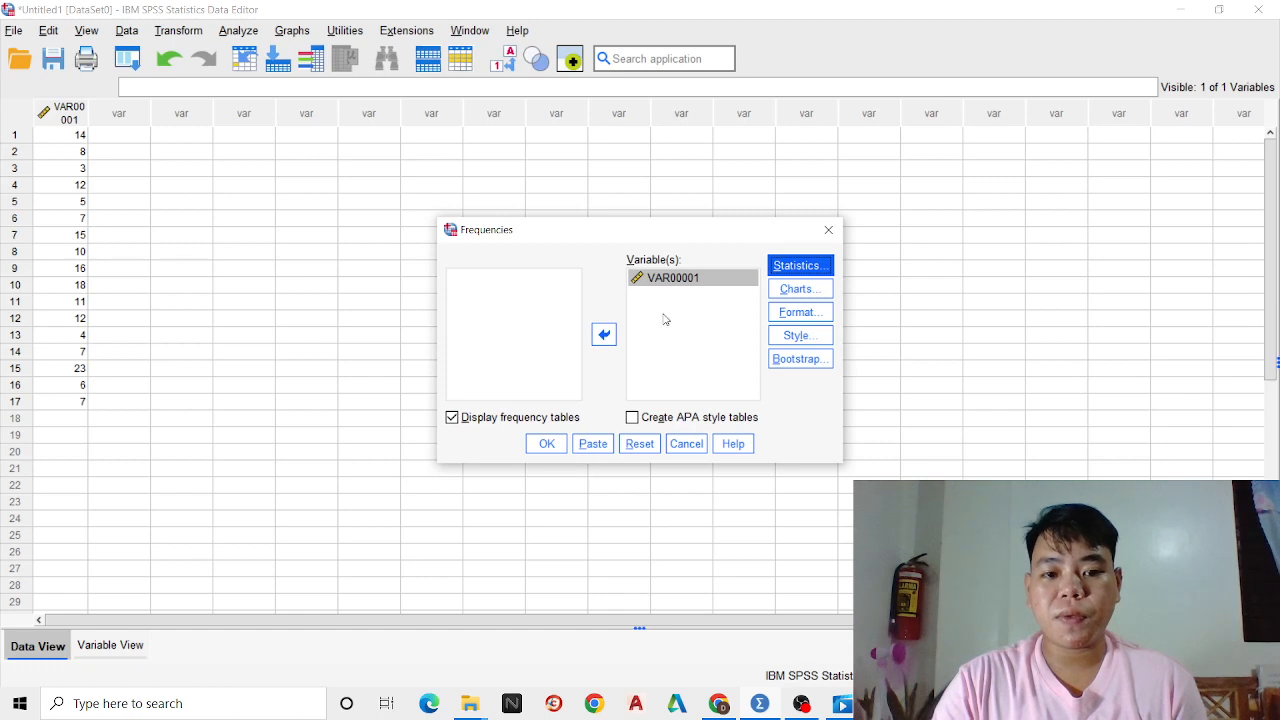
Run the Frequencies analysis on VAR00001 and review the Statistics table in the output
{"action": "left_click", "coordinate": [547, 445]}
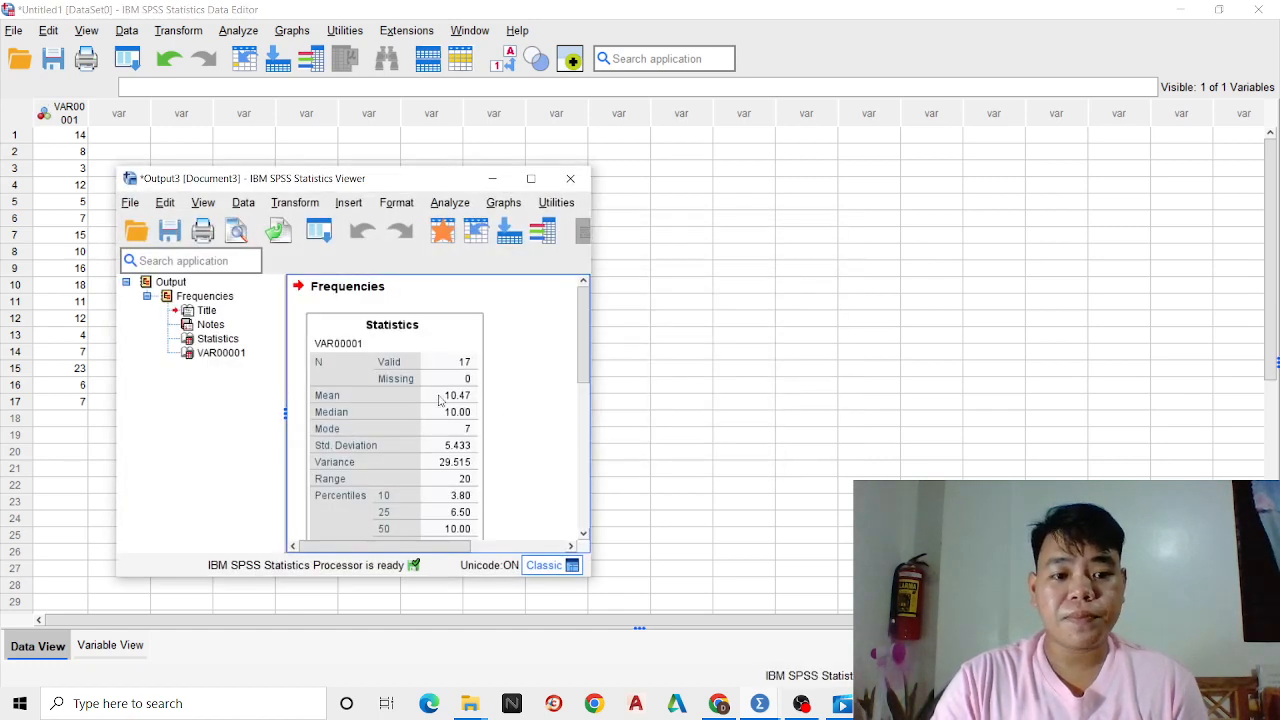
{"action": "scroll", "coordinate": [460, 360], "scroll_direction": "down", "scroll_amount": 2}
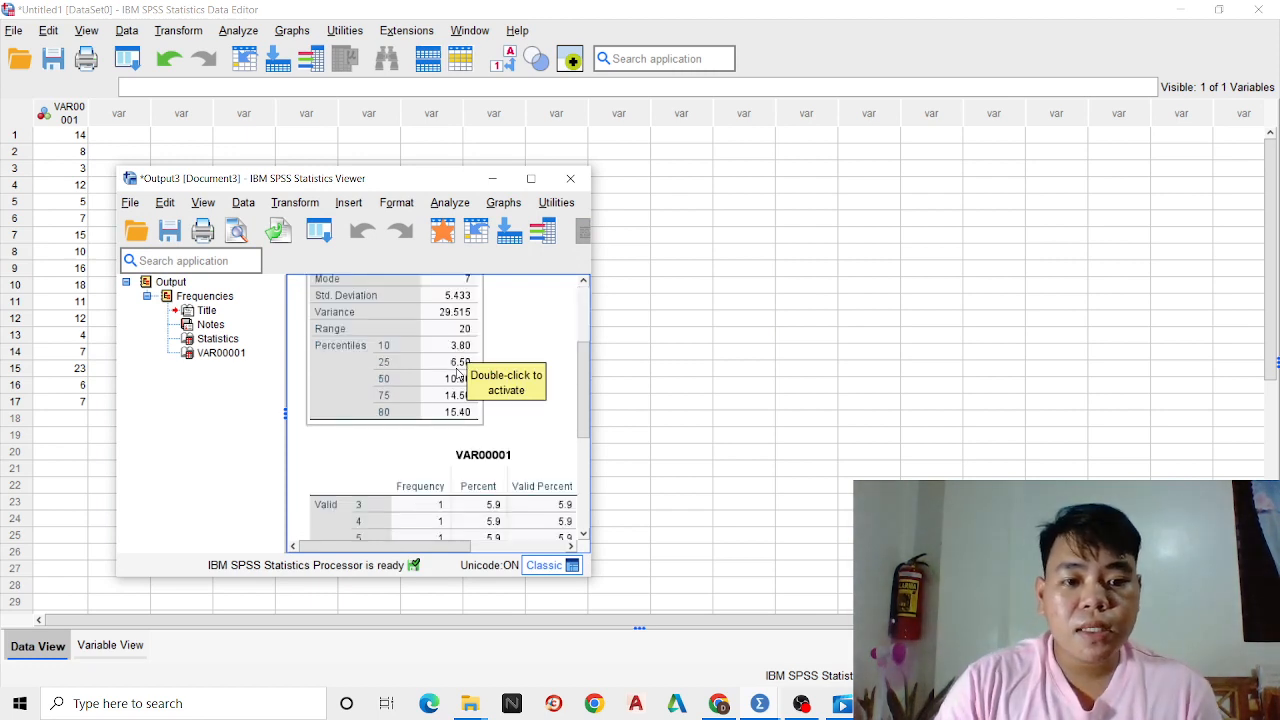
{"action": "scroll", "coordinate": [455, 368], "scroll_direction": "up", "scroll_amount": 2}
{"action": "scroll", "coordinate": [412, 414], "scroll_direction": "down", "scroll_amount": 2}
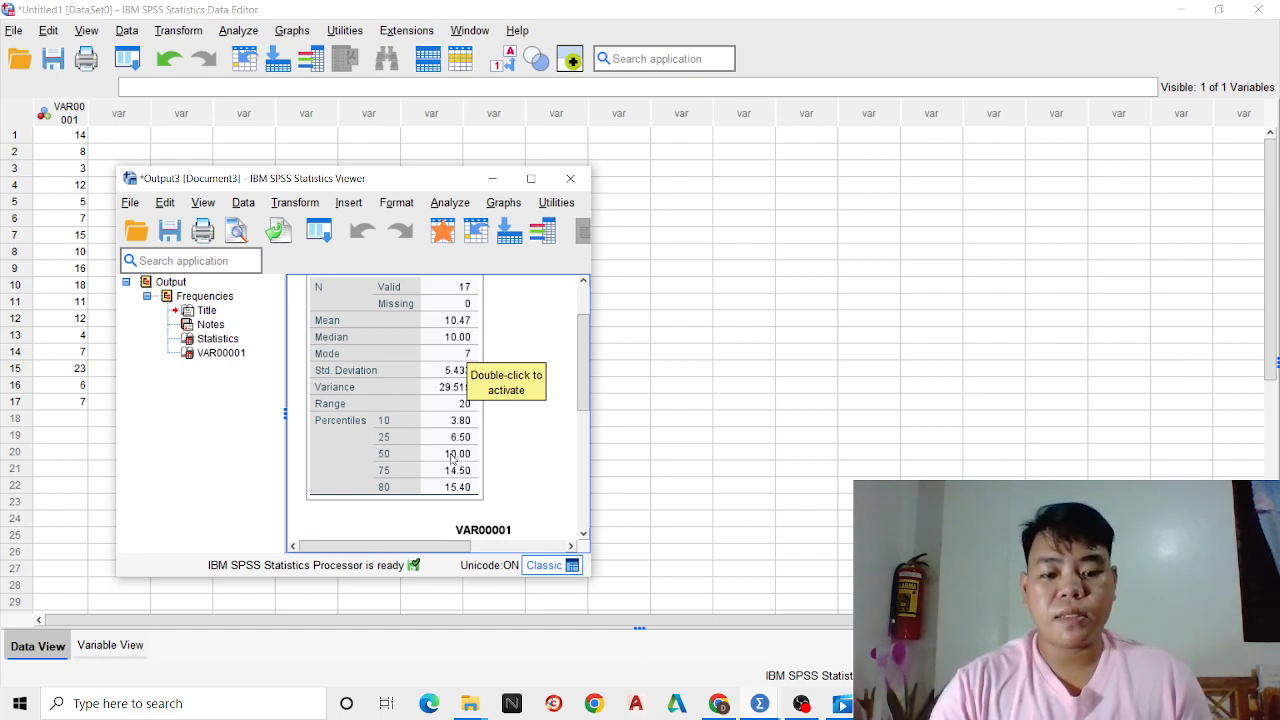
Switch to the malnourished children PDF in Chrome and review its hand-computed mean, median and mode
{"action": "left_click", "coordinate": [720, 704]}
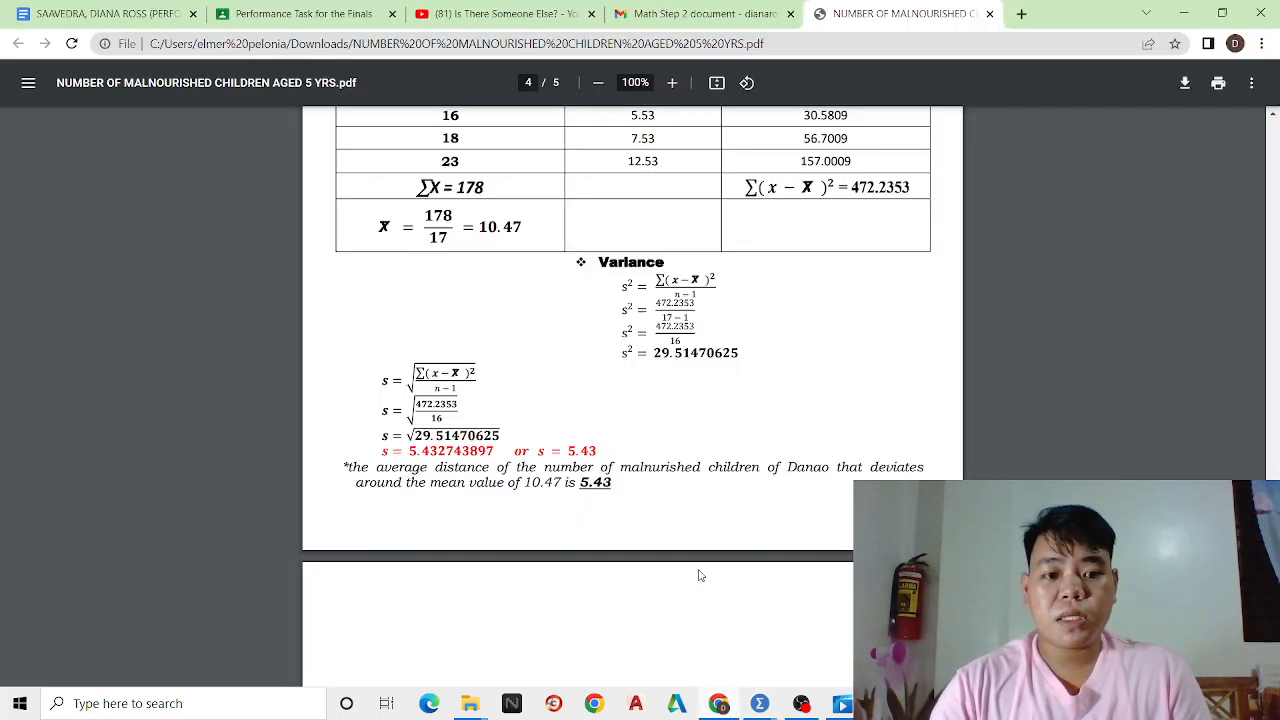
{"action": "scroll", "coordinate": [700, 576], "scroll_direction": "up", "scroll_amount": 15}
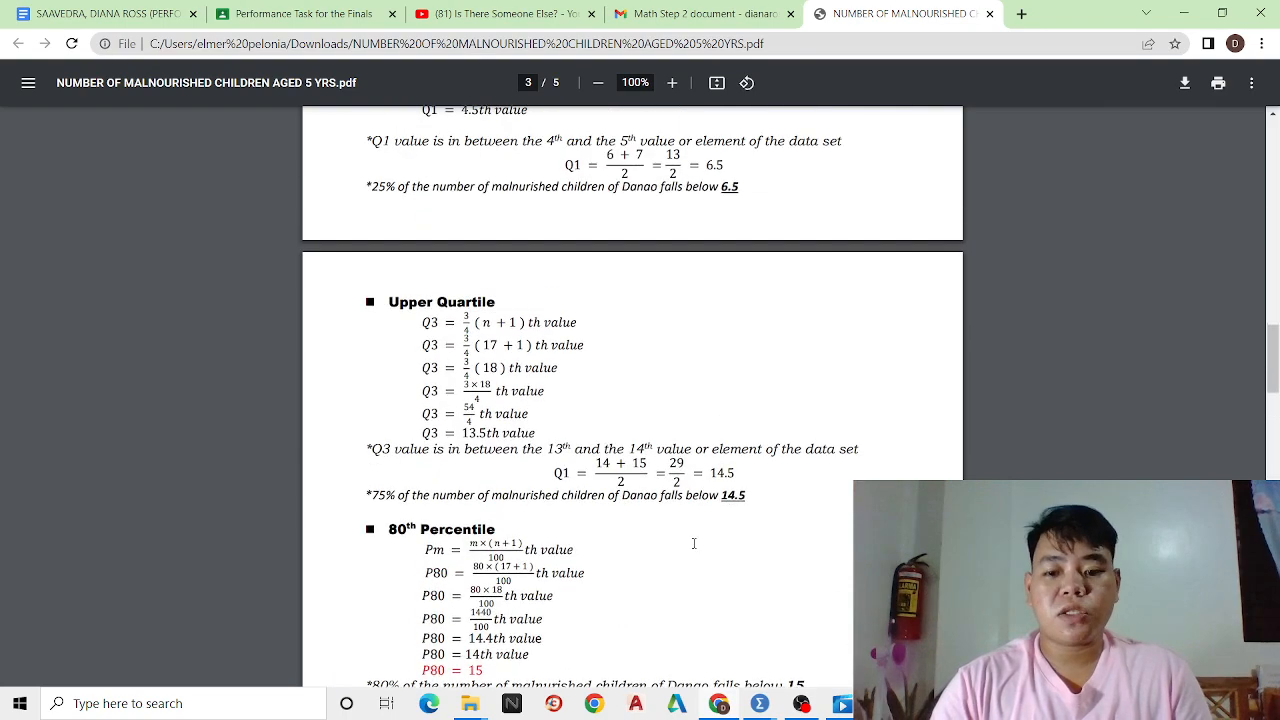
{"action": "scroll", "coordinate": [693, 543], "scroll_direction": "up", "scroll_amount": 10}
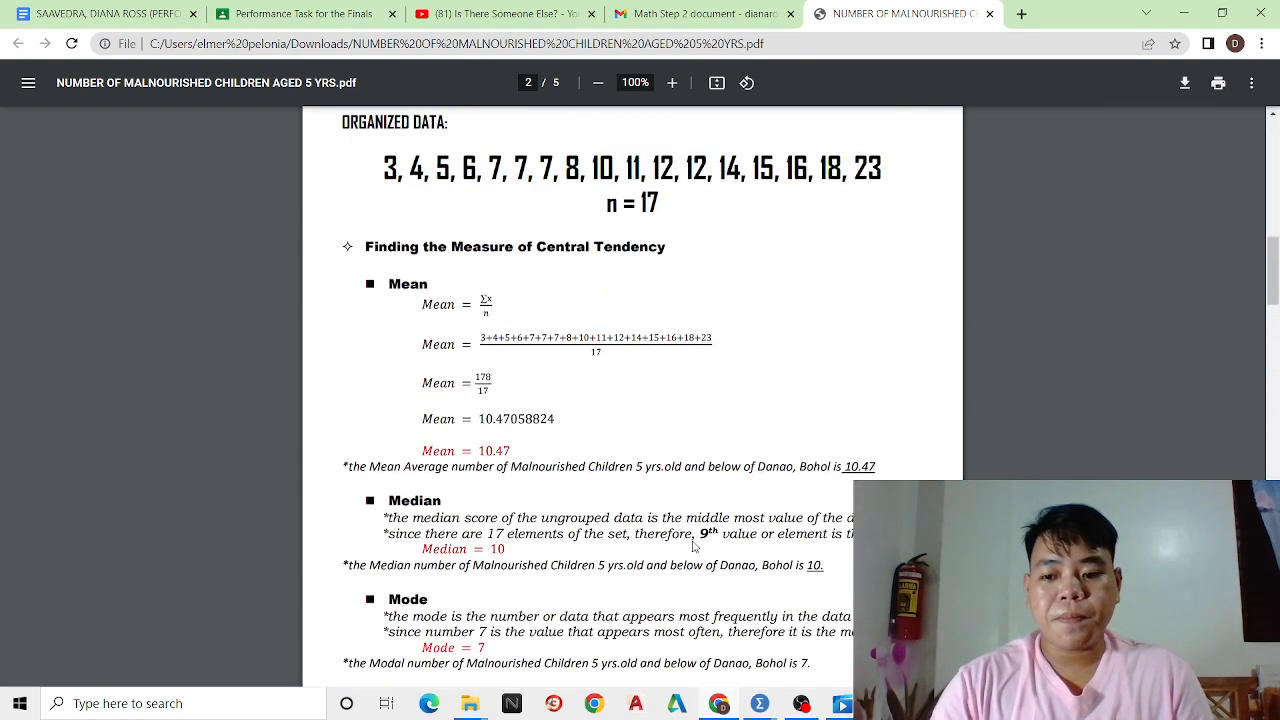
{"action": "scroll", "coordinate": [690, 540], "scroll_direction": "up", "scroll_amount": 3}
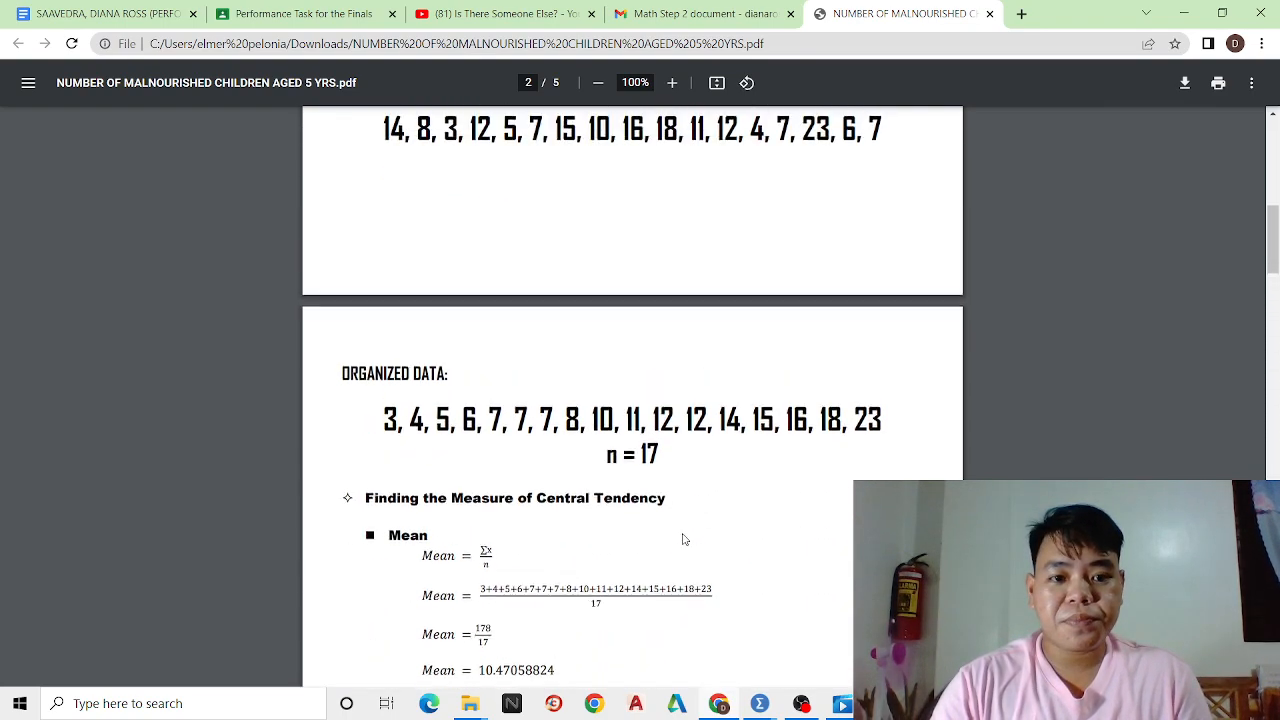
{"action": "scroll", "coordinate": [684, 540], "scroll_direction": "up", "scroll_amount": 3}
{"action": "scroll", "coordinate": [680, 537], "scroll_direction": "down", "scroll_amount": 9}
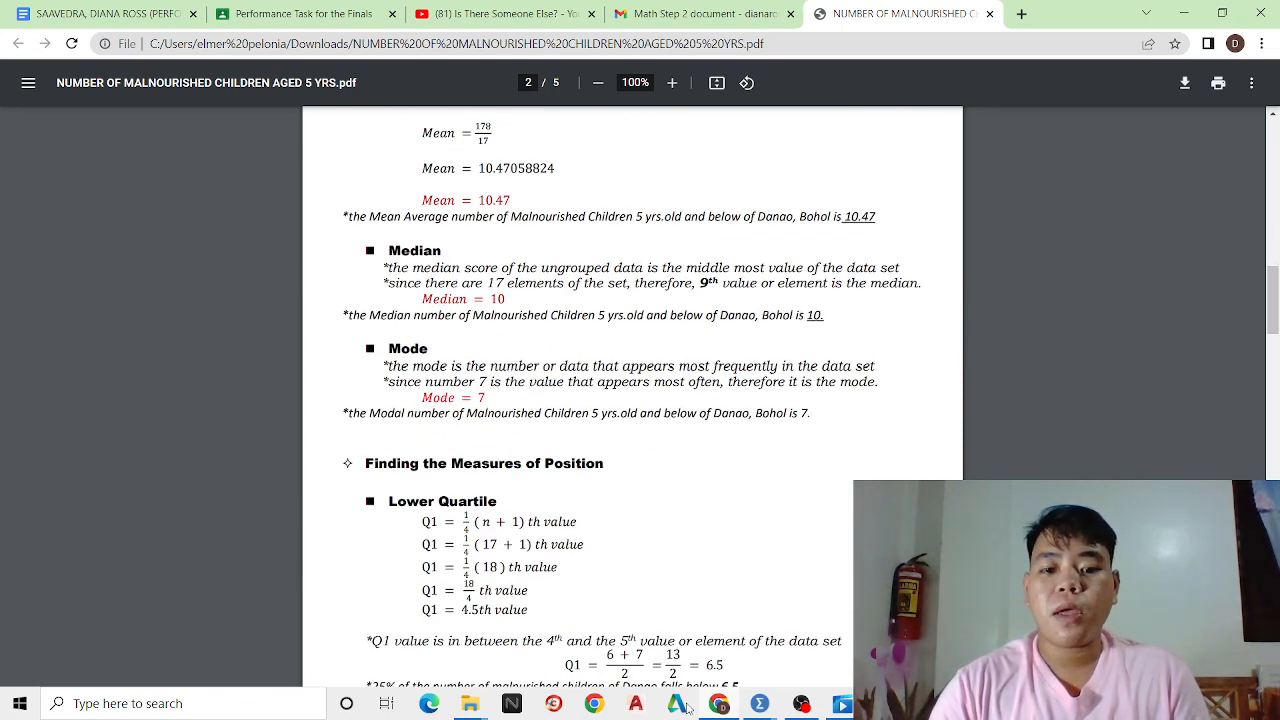
Bring the SPSS output window in front of the PDF and place it beside the worked solutions
{"action": "mouse_move", "coordinate": [757, 705]}
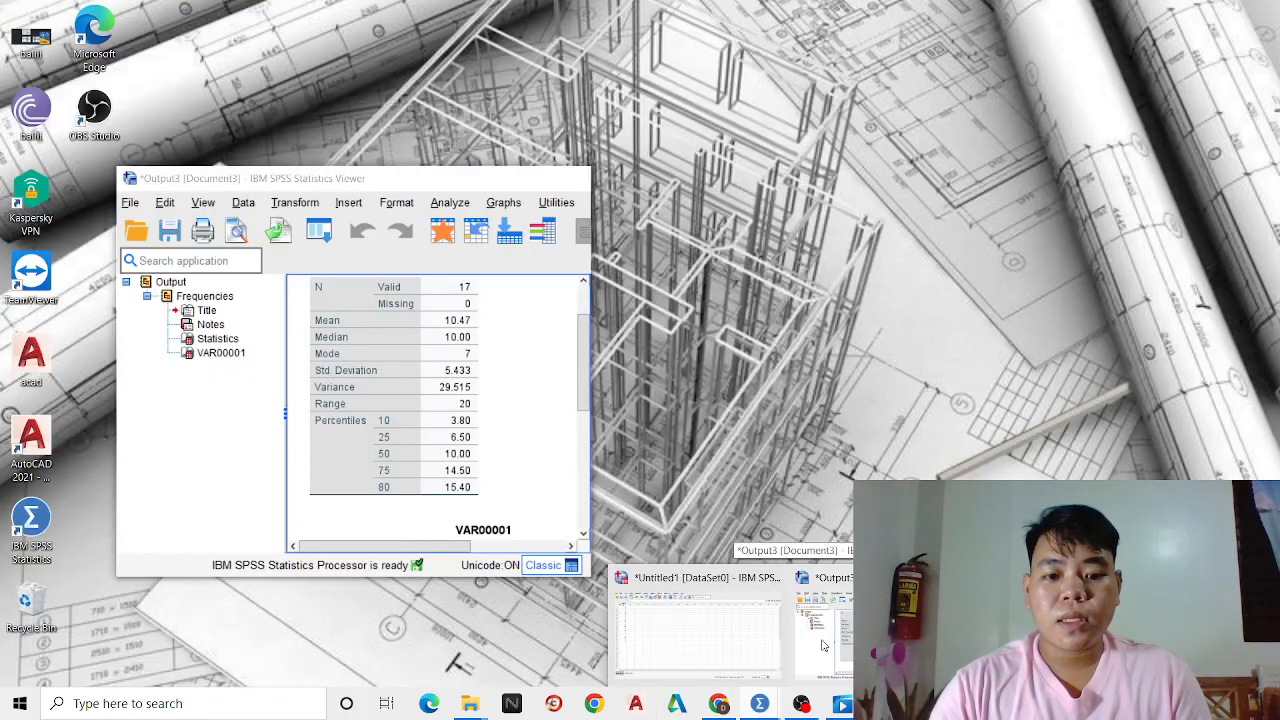
{"action": "mouse_move", "coordinate": [730, 638]}
{"action": "left_click", "coordinate": [822, 625]}
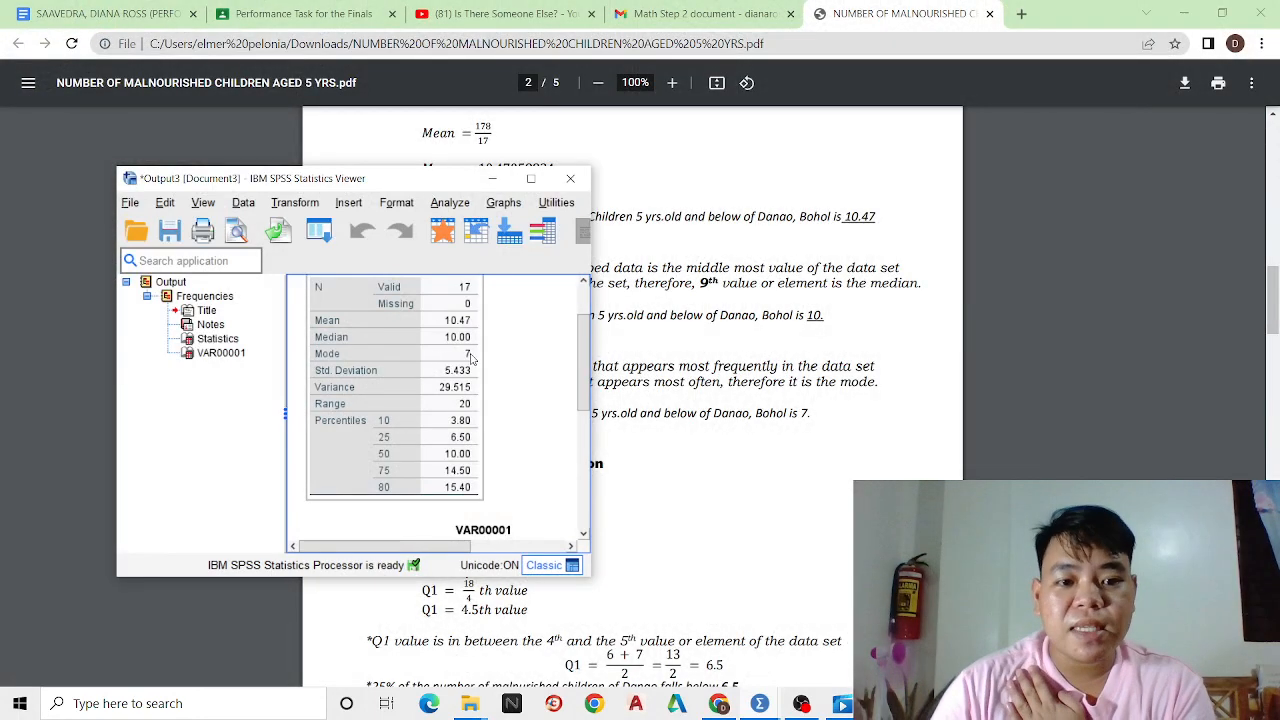
{"action": "scroll", "coordinate": [803, 316], "scroll_direction": "down", "scroll_amount": 3}
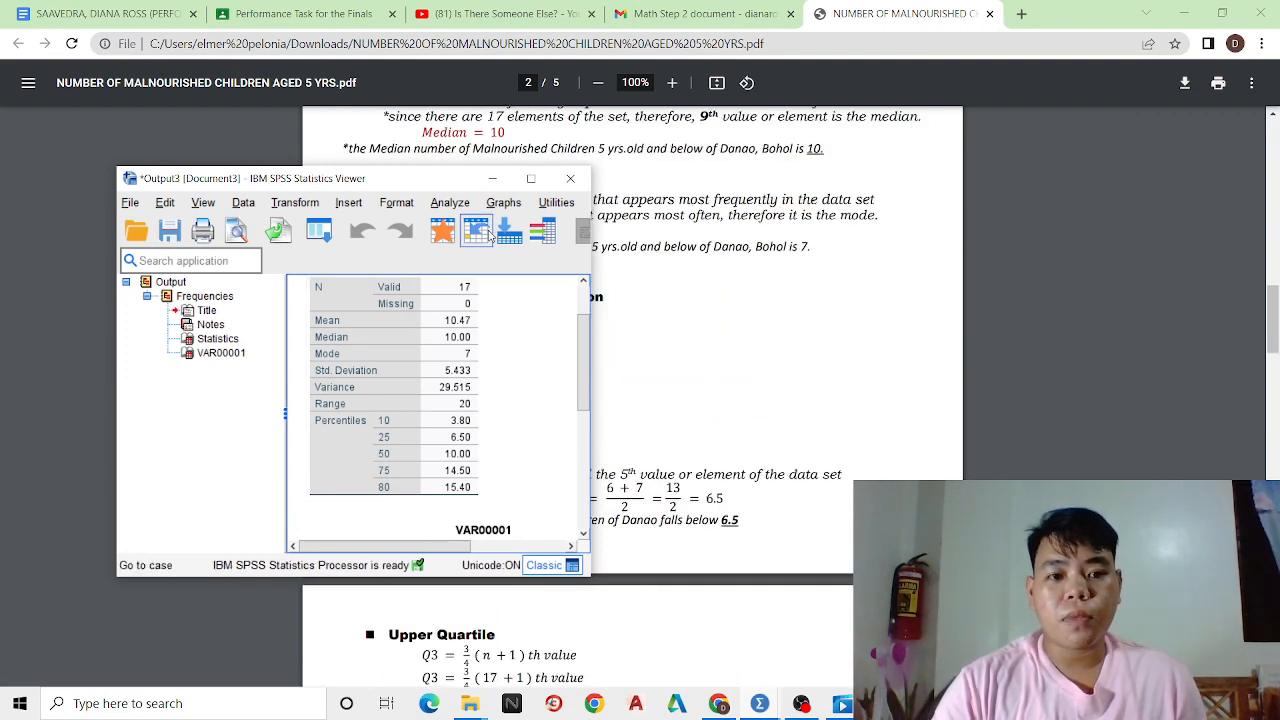
{"action": "left_click_drag", "start_coordinate": [474, 178], "coordinate": [1118, 127]}
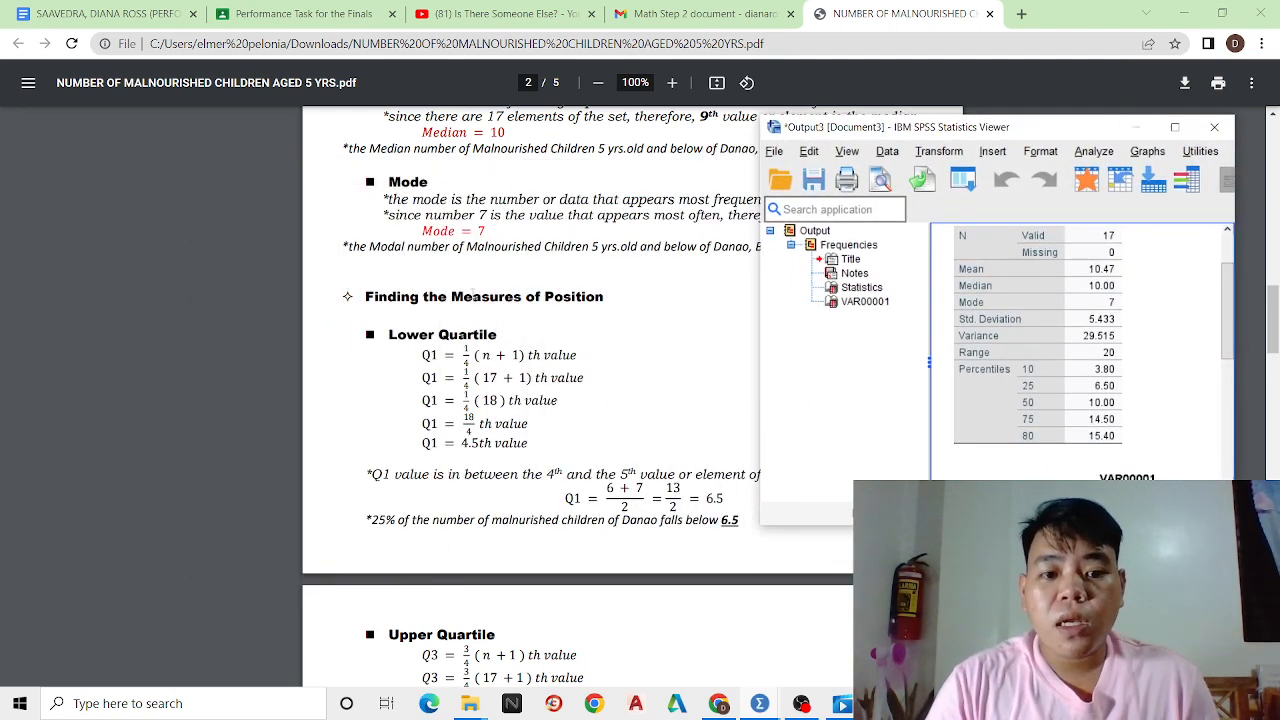
Compare the PDF's hand-computed quartiles, 80th and 10th percentiles, range, variance and standard deviation with the SPSS Statistics table
{"action": "scroll", "coordinate": [473, 291], "scroll_direction": "down", "scroll_amount": 1}
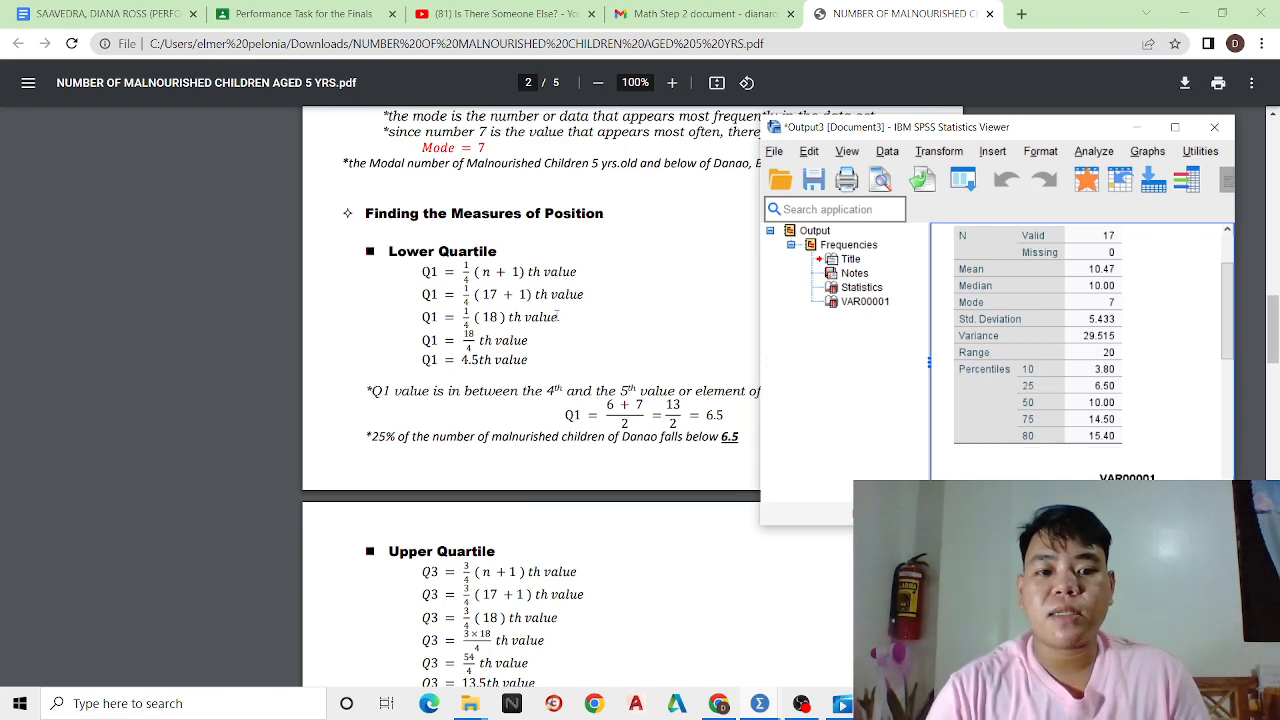
{"action": "scroll", "coordinate": [558, 316], "scroll_direction": "down", "scroll_amount": 3}
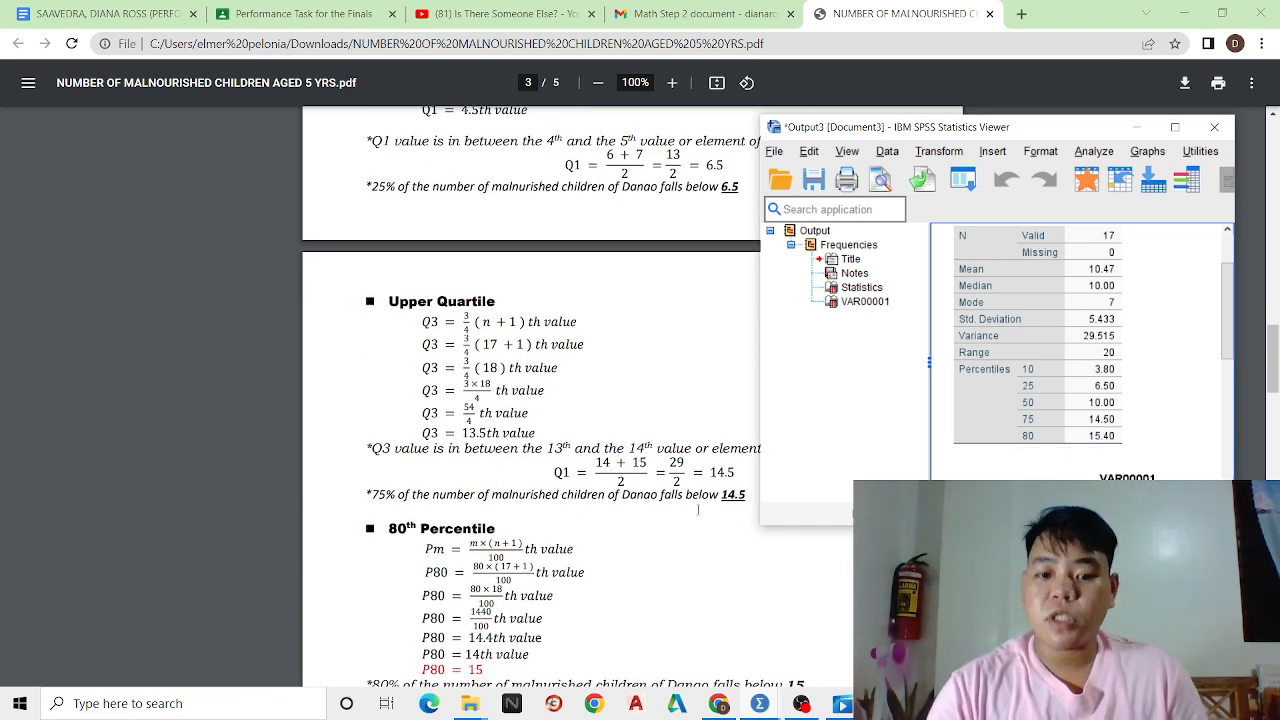
{"action": "scroll", "coordinate": [624, 433], "scroll_direction": "down", "scroll_amount": 2}
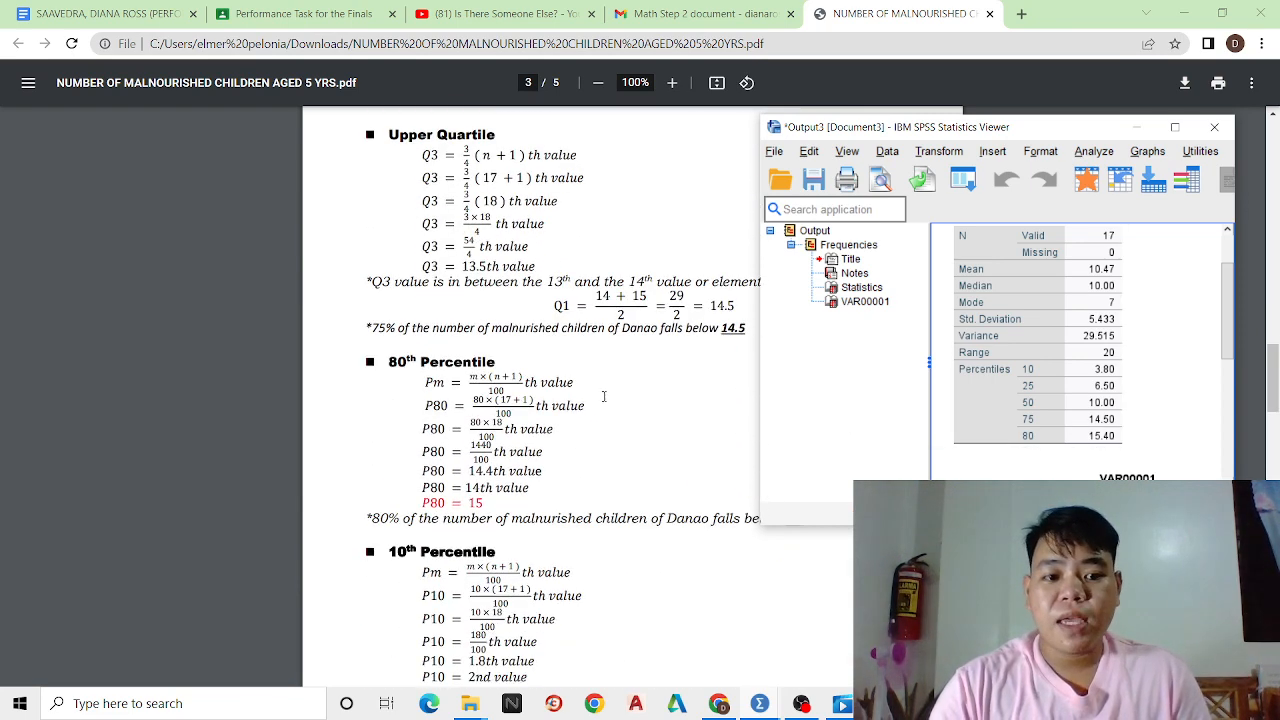
{"action": "scroll", "coordinate": [572, 393], "scroll_direction": "down", "scroll_amount": 1}
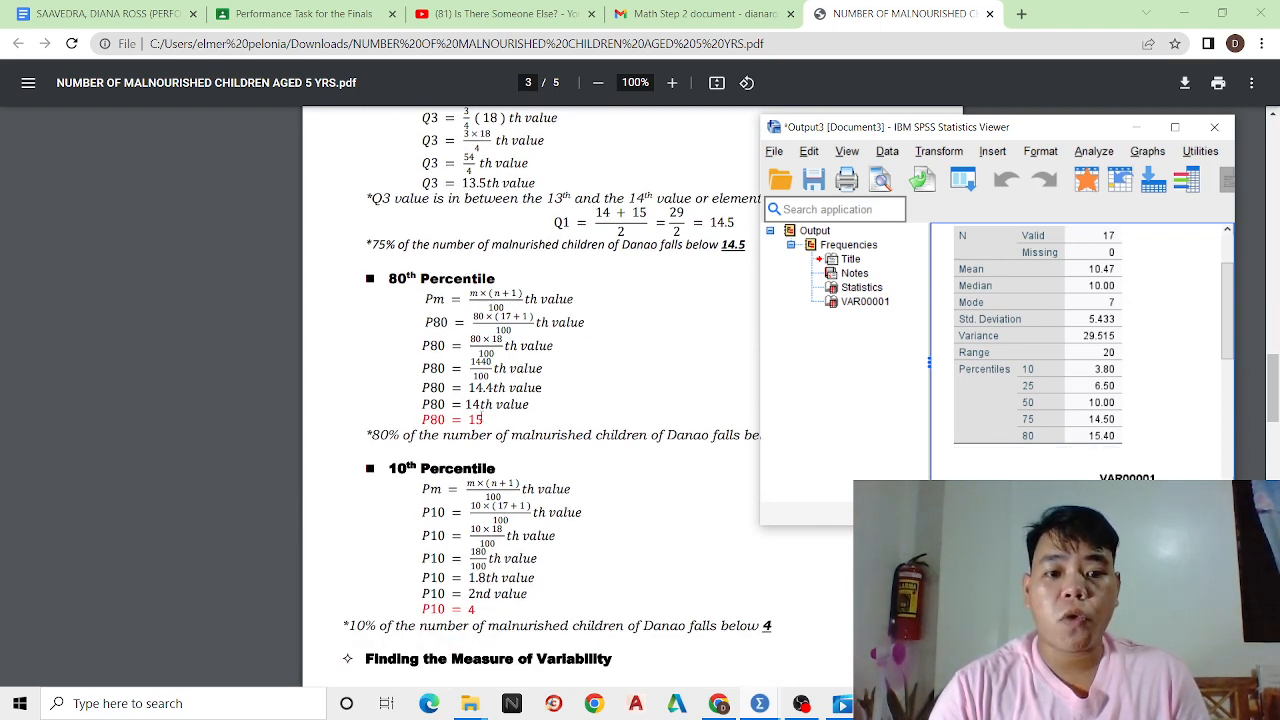
{"action": "scroll", "coordinate": [532, 415], "scroll_direction": "down", "scroll_amount": 2}
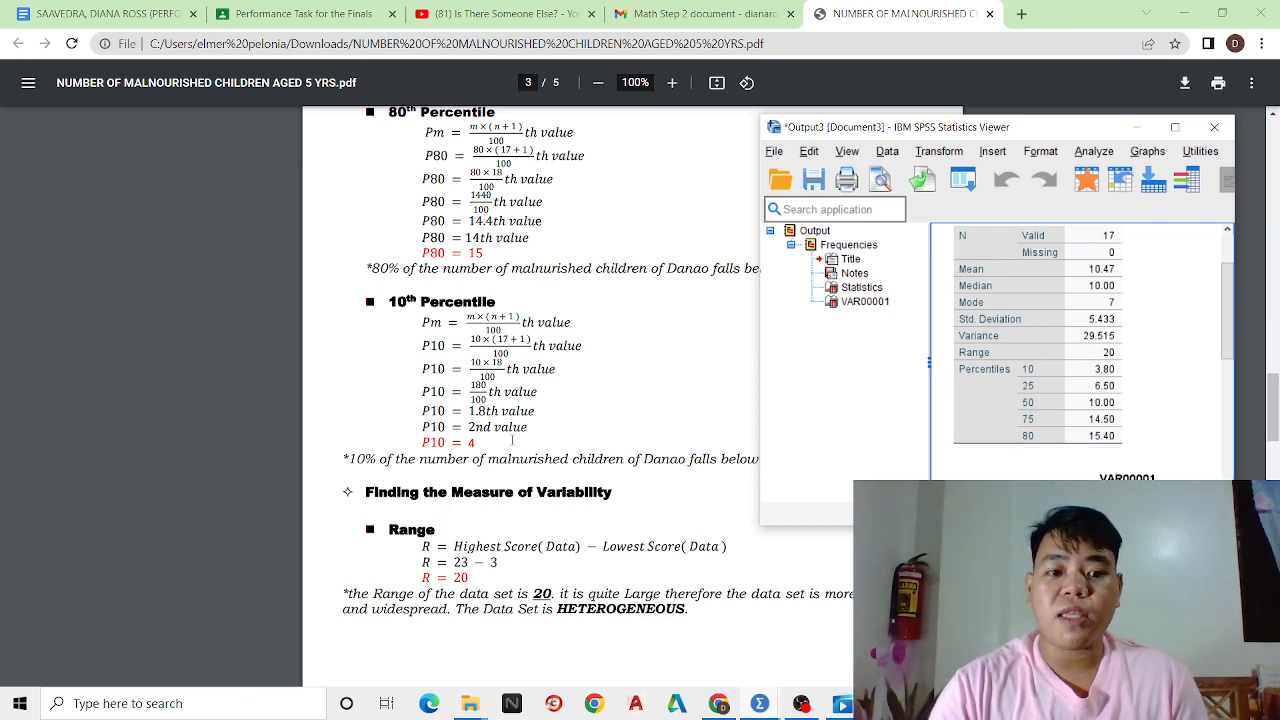
{"action": "scroll", "coordinate": [575, 426], "scroll_direction": "down", "scroll_amount": 1}
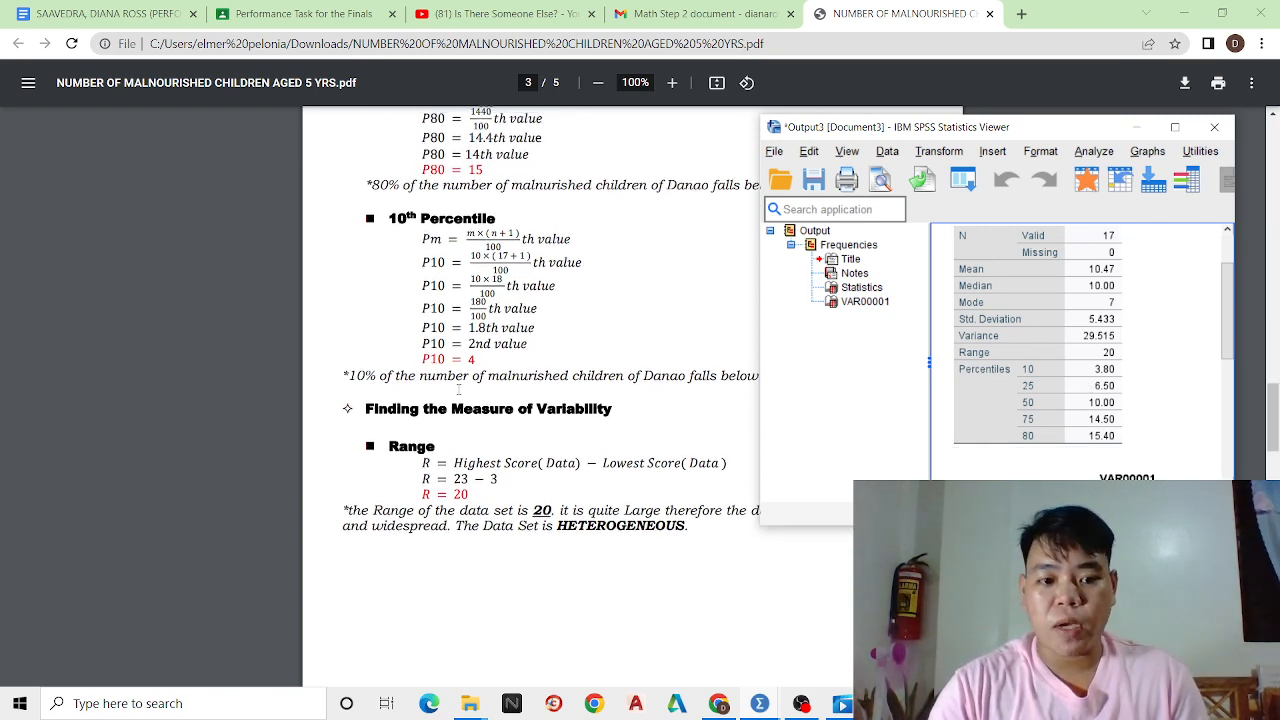
{"action": "scroll", "coordinate": [540, 406], "scroll_direction": "down", "scroll_amount": 9}
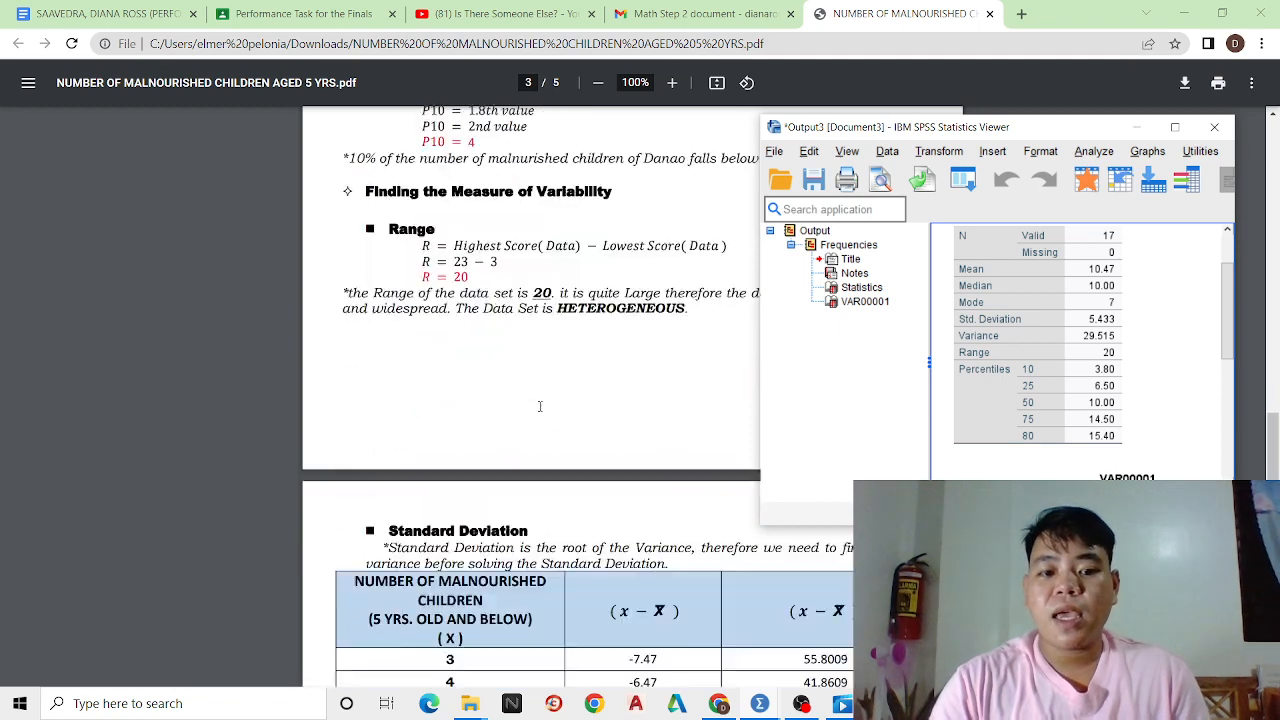
{"action": "scroll", "coordinate": [540, 406], "scroll_direction": "down", "scroll_amount": 3}
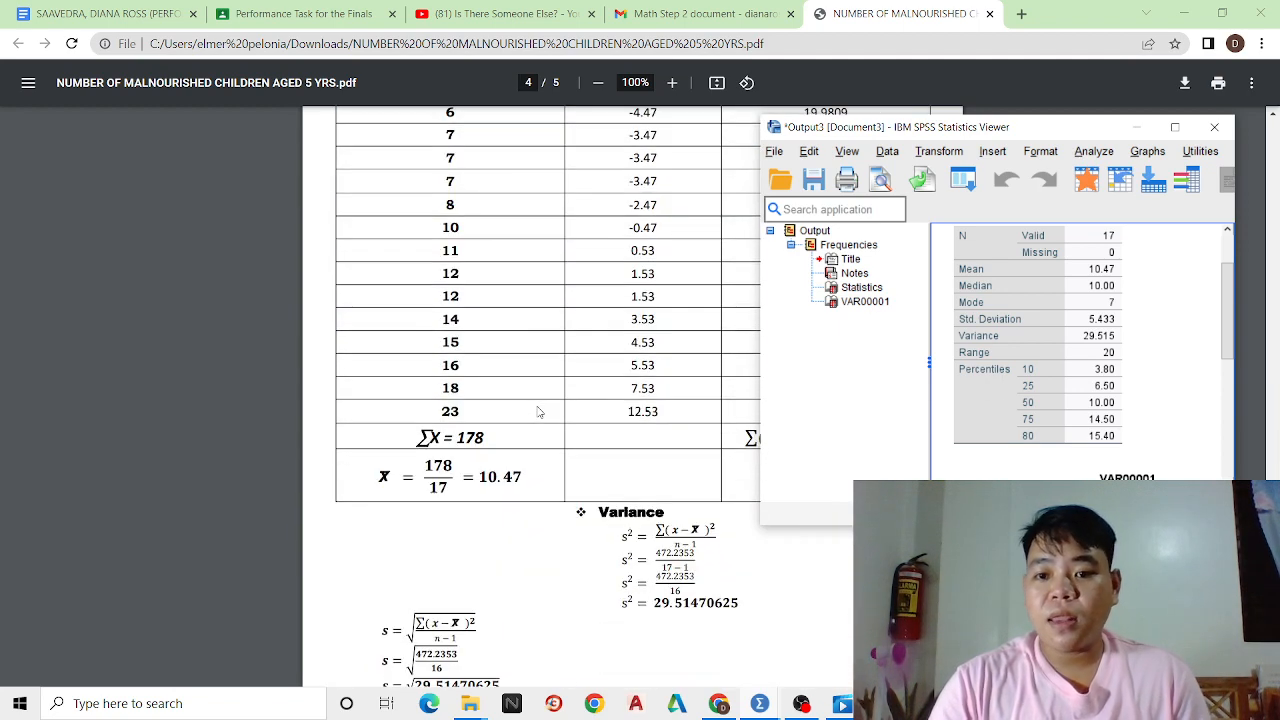
{"action": "scroll", "coordinate": [537, 411], "scroll_direction": "down", "scroll_amount": 5}
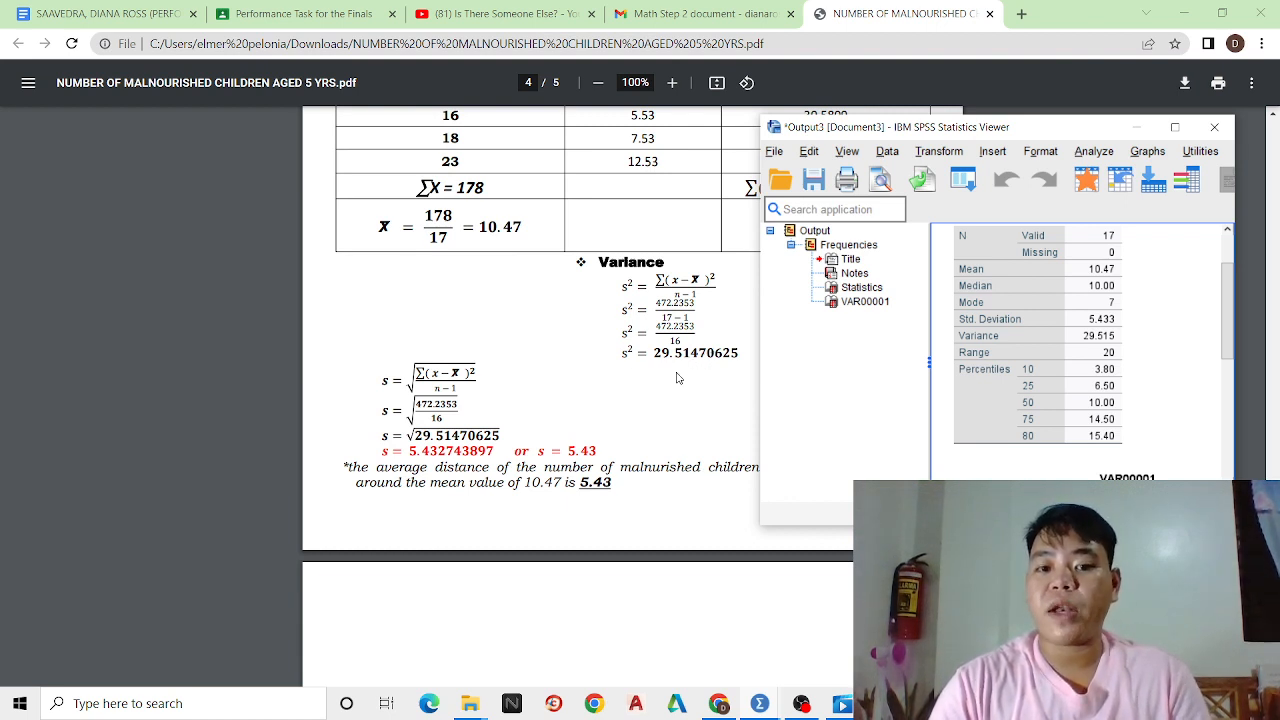
{"action": "left_click", "coordinate": [1010, 315]}
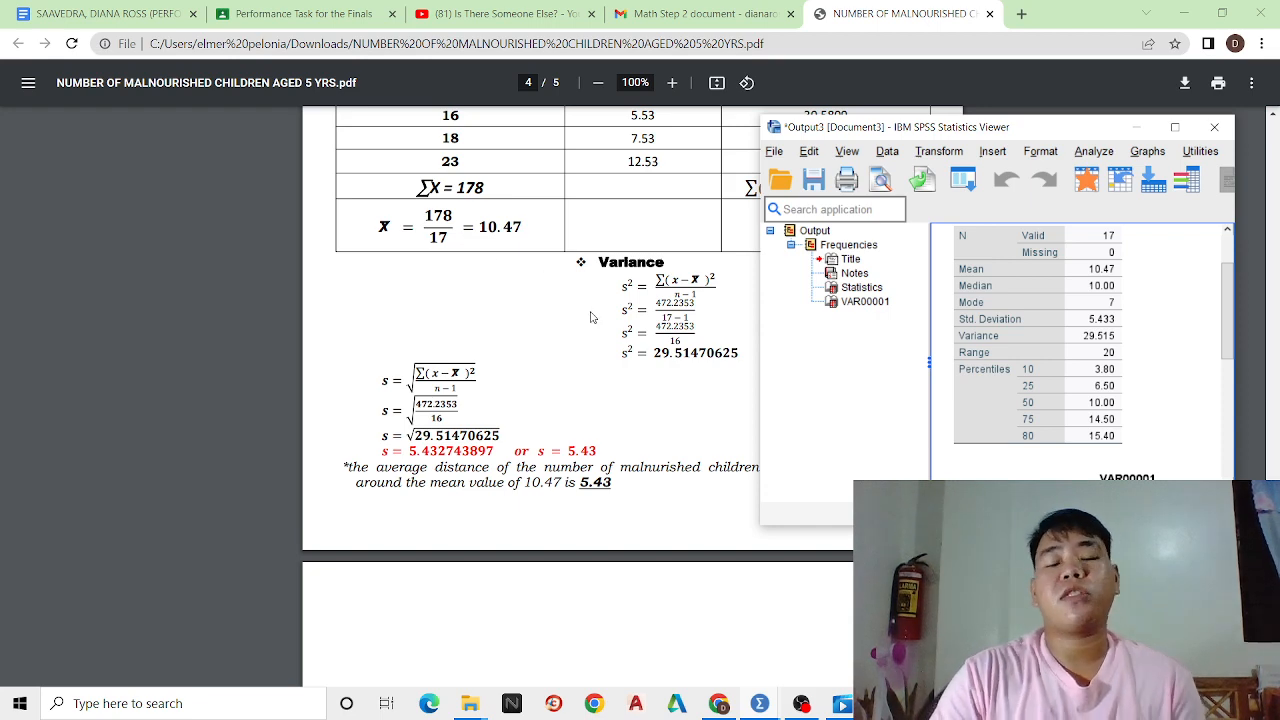
{"action": "scroll", "coordinate": [590, 317], "scroll_direction": "up", "scroll_amount": 1}
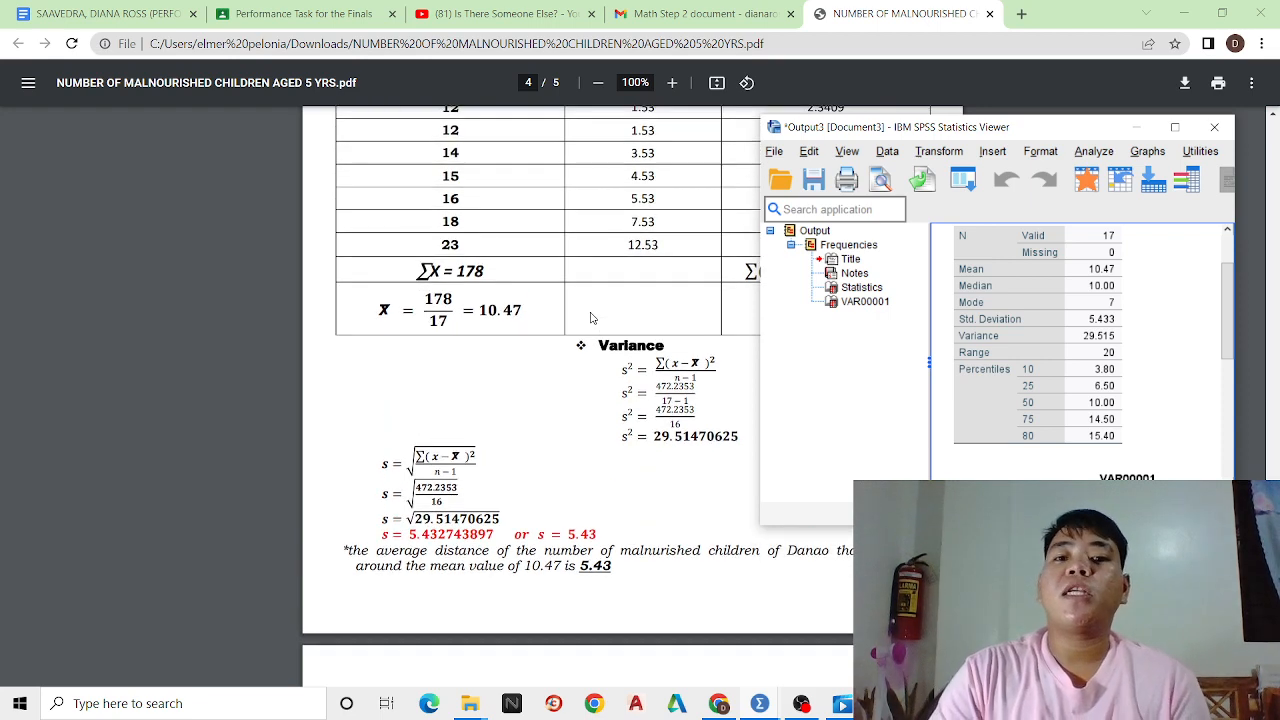
{"action": "scroll", "coordinate": [590, 317], "scroll_direction": "up", "scroll_amount": 1}
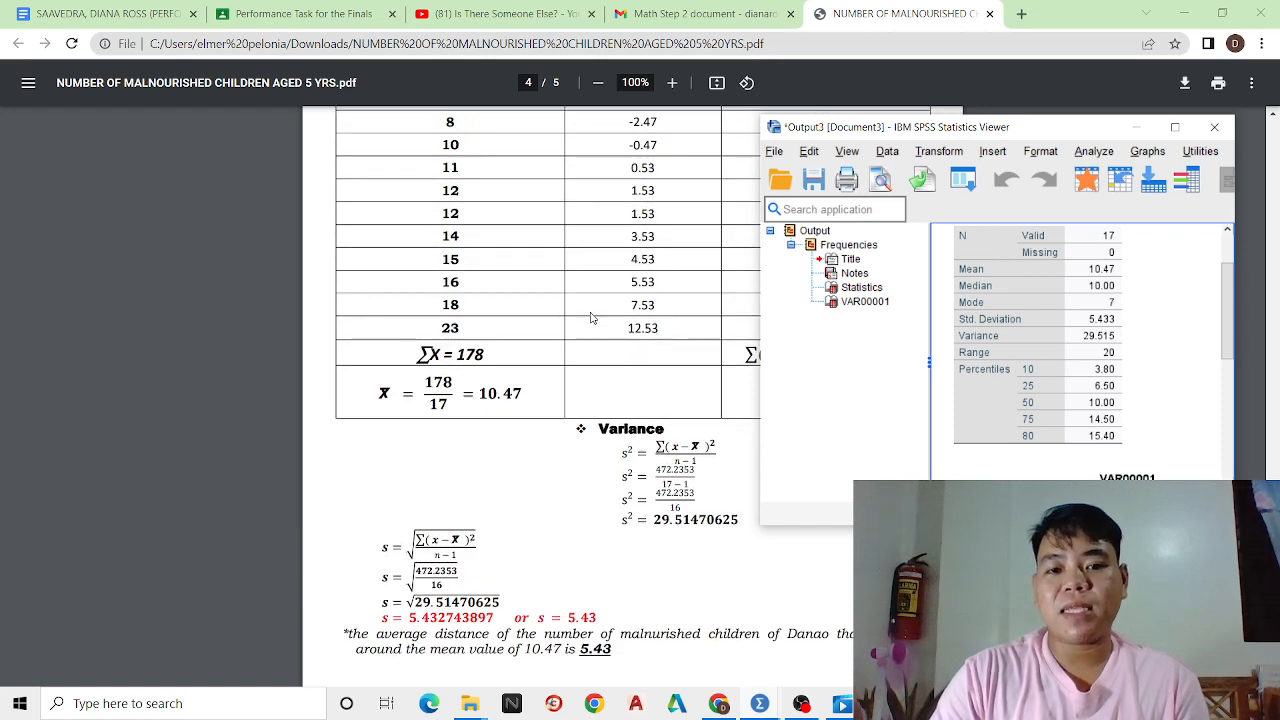
{"action": "scroll", "coordinate": [622, 302], "scroll_direction": "up", "scroll_amount": 2}
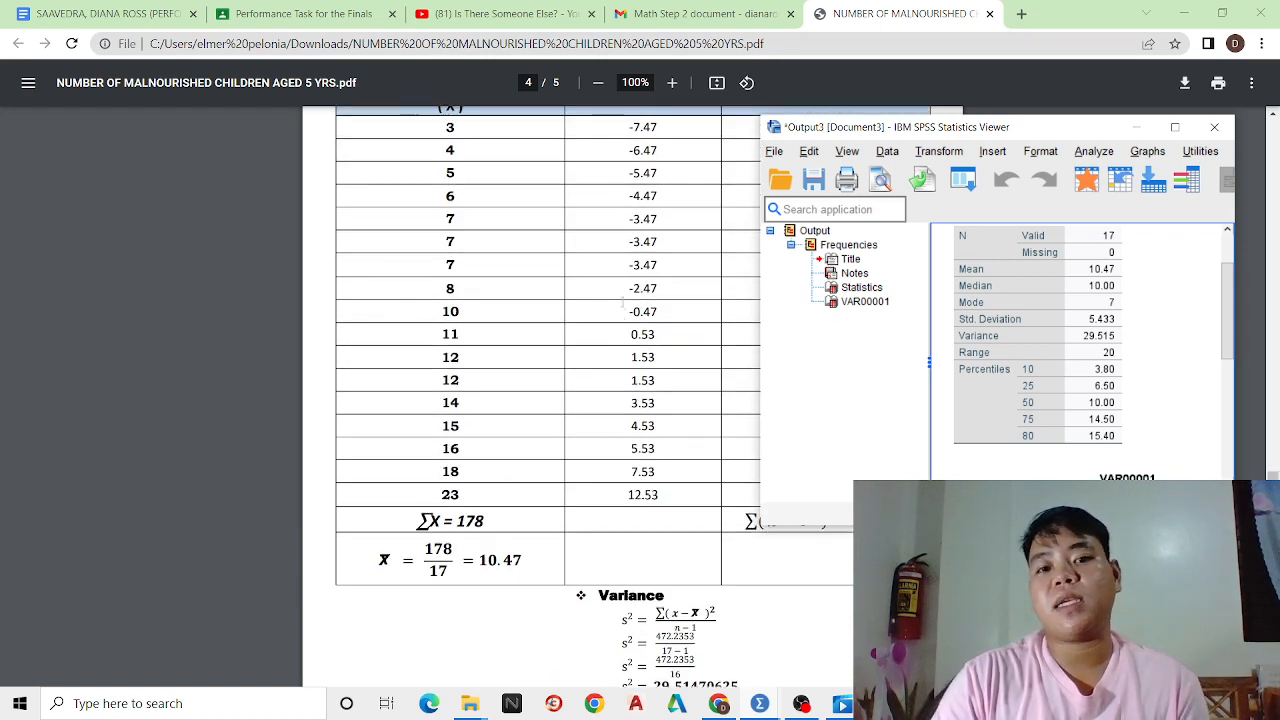
{"action": "scroll", "coordinate": [622, 301], "scroll_direction": "up", "scroll_amount": 1}
{"action": "scroll", "coordinate": [623, 300], "scroll_direction": "up", "scroll_amount": 1}
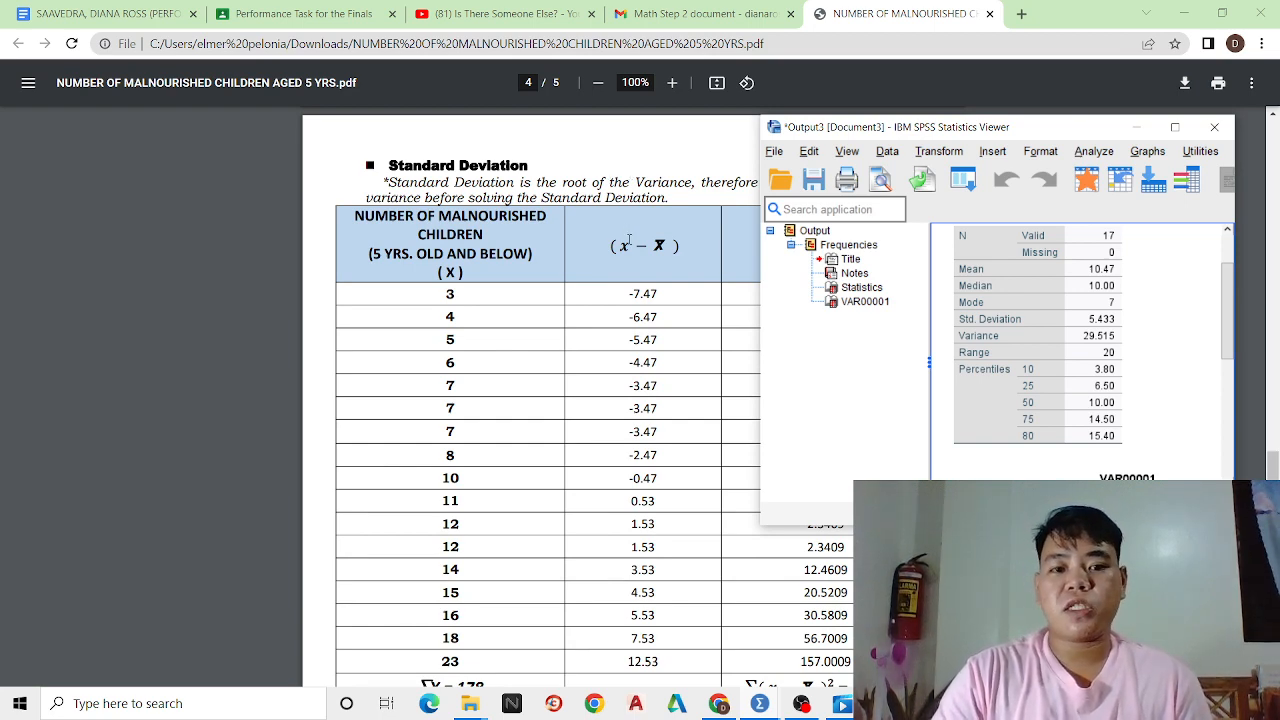
{"action": "scroll", "coordinate": [630, 236], "scroll_direction": "up", "scroll_amount": 2}
{"action": "scroll", "coordinate": [630, 240], "scroll_direction": "up", "scroll_amount": 2}
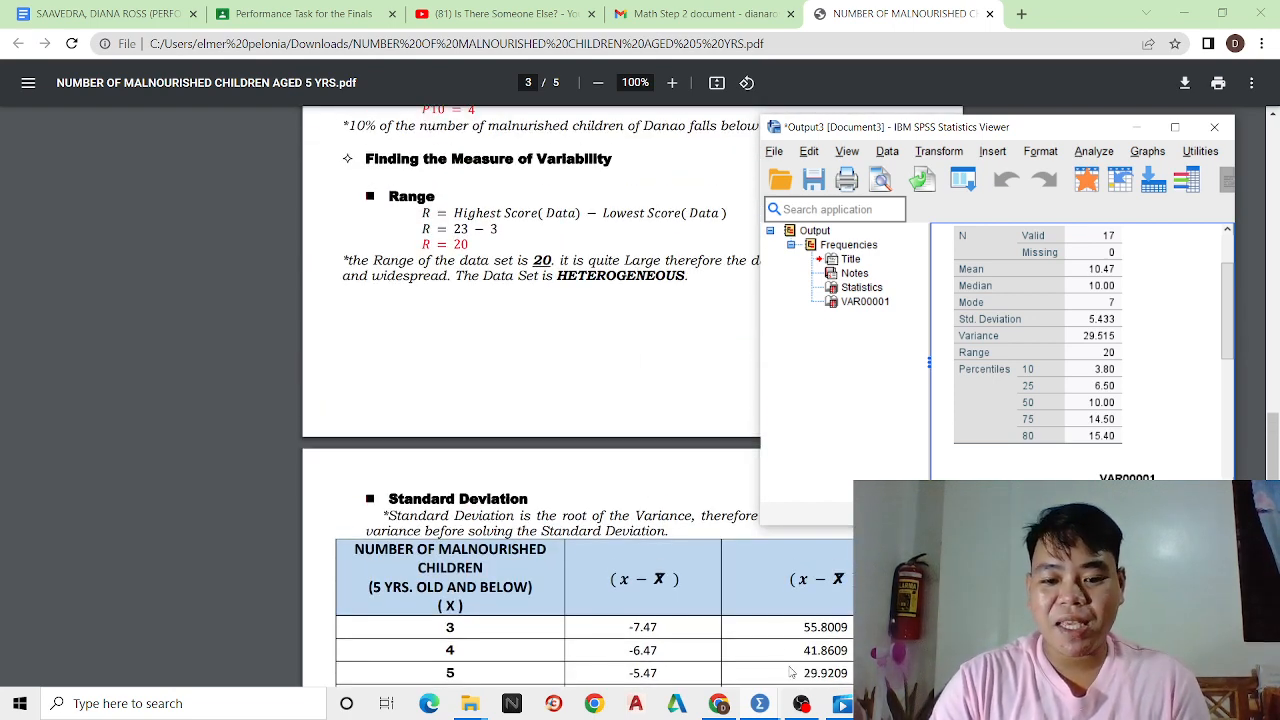
{"action": "left_click", "coordinate": [802, 704]}
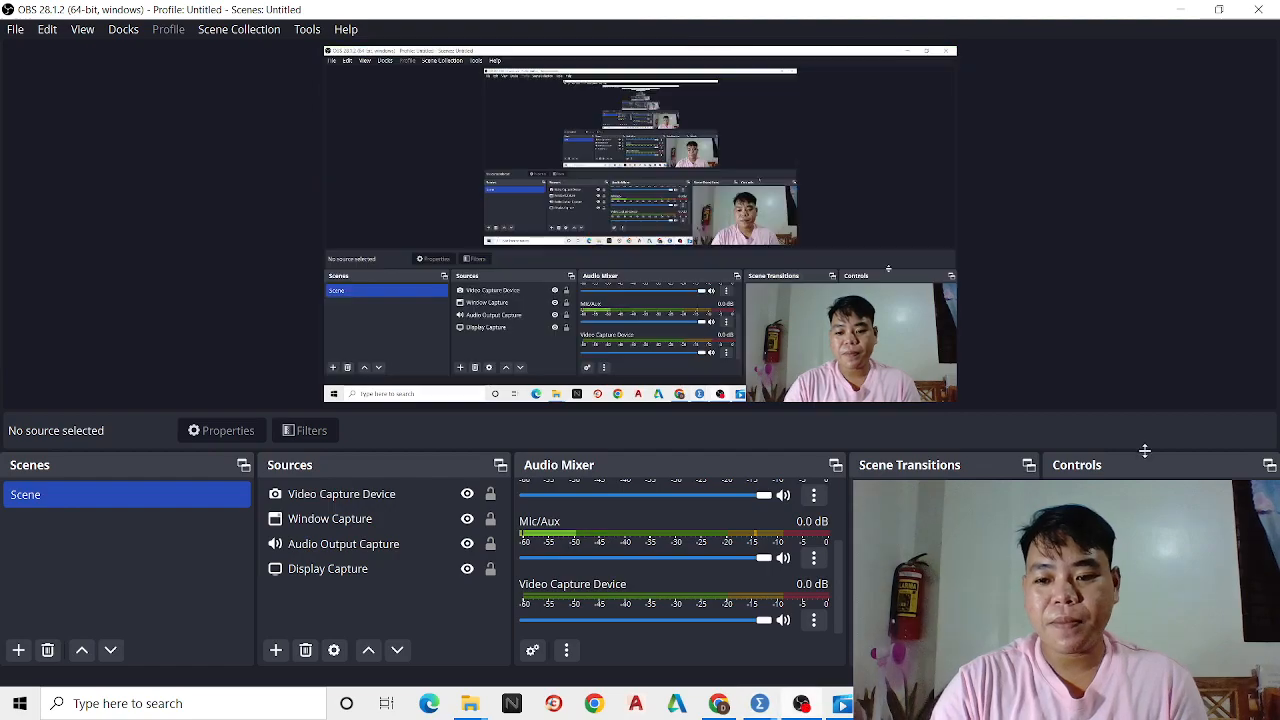